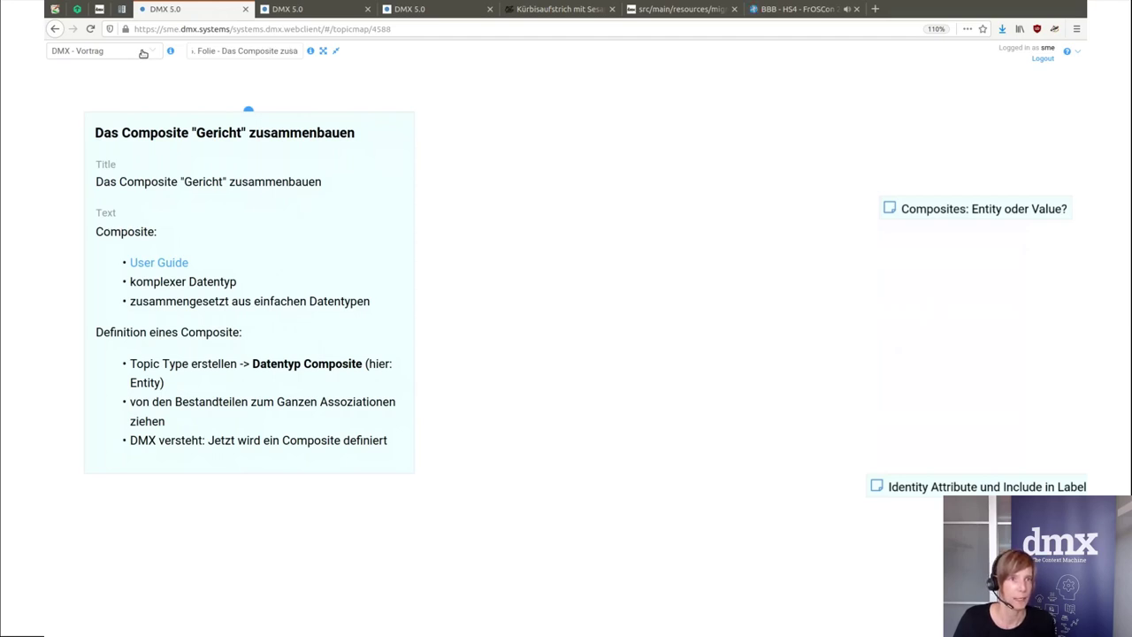
pyautogui.click(144, 52)
pyautogui.click(144, 52)
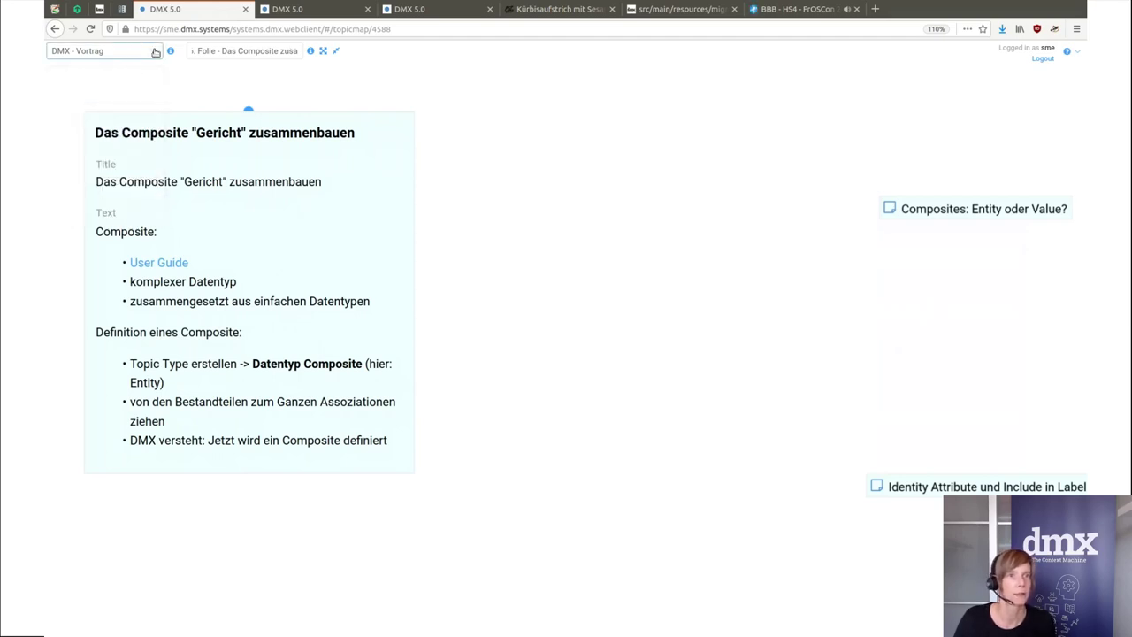
pyautogui.click(285, 53)
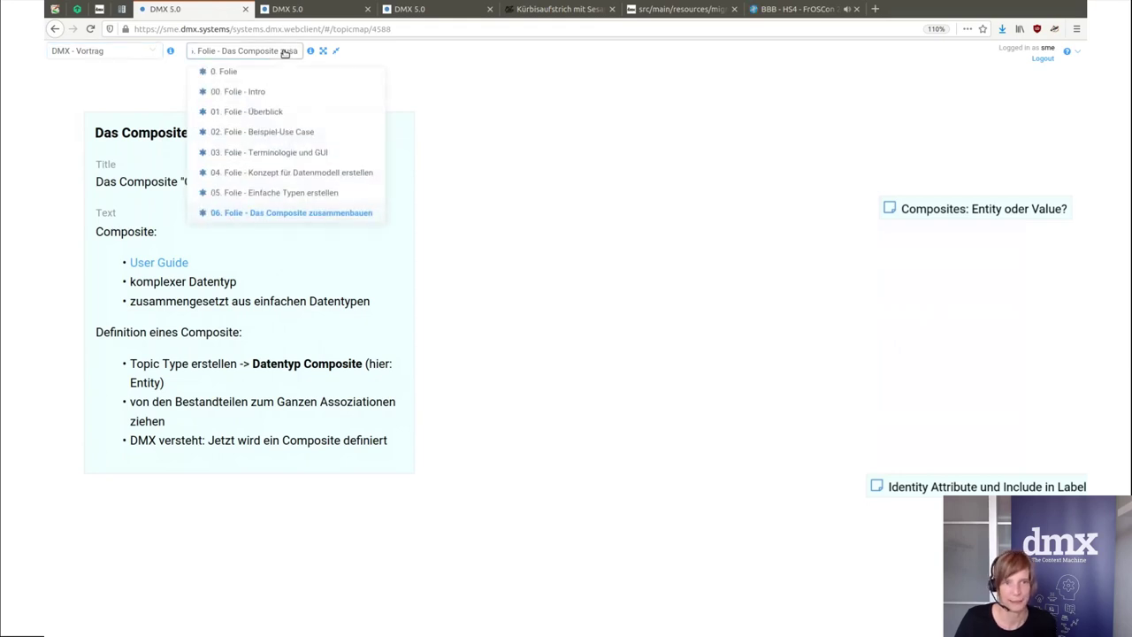
pyautogui.click(285, 52)
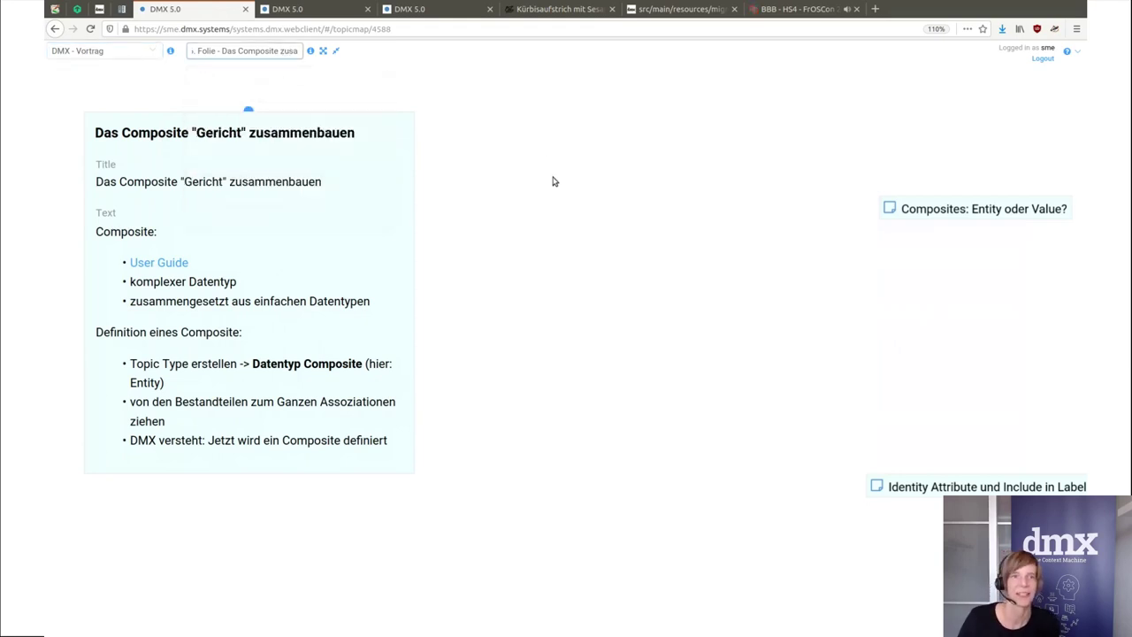
# - Search the existing topics for Gericht from an empty spot beside the note and look through all matches
pyautogui.click(479, 227)
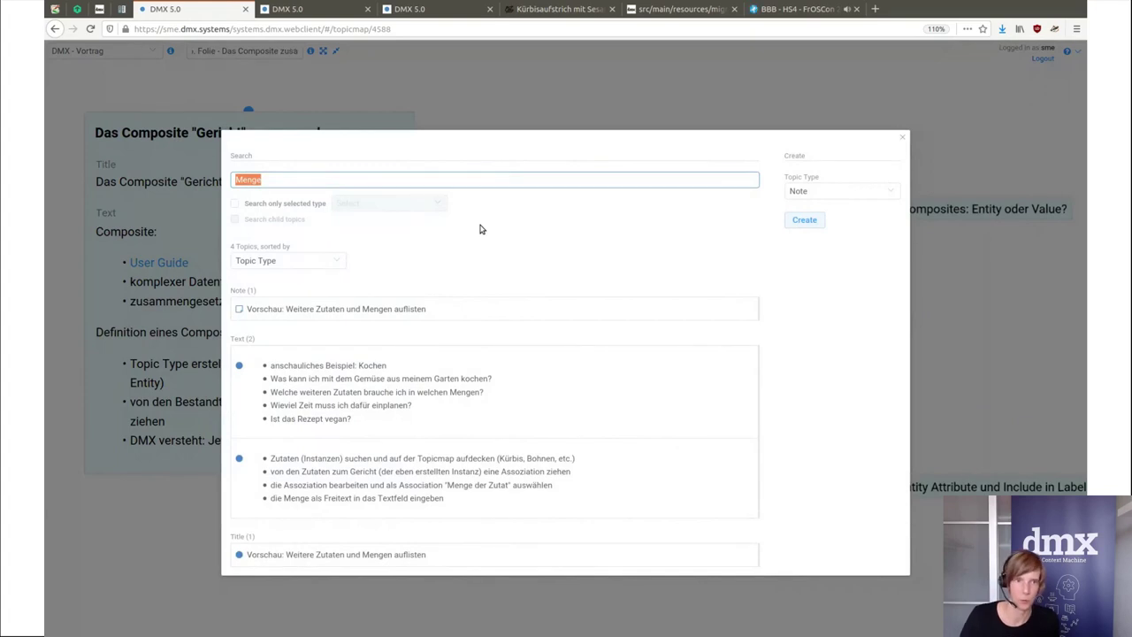
pyautogui.press('BackSpace')
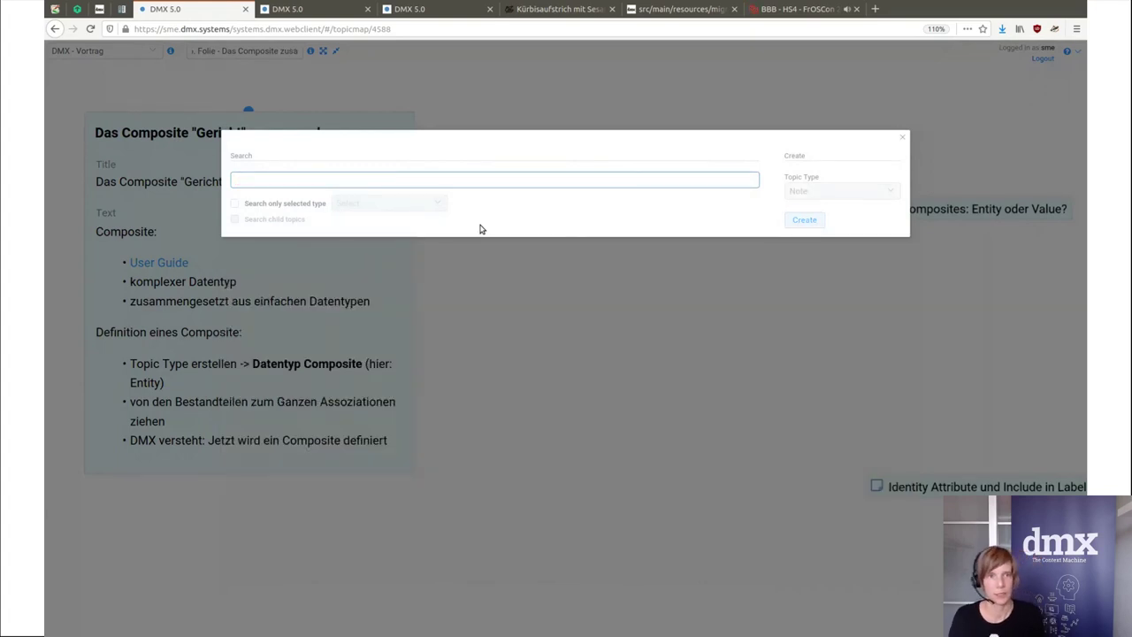
pyautogui.write('Gericht')
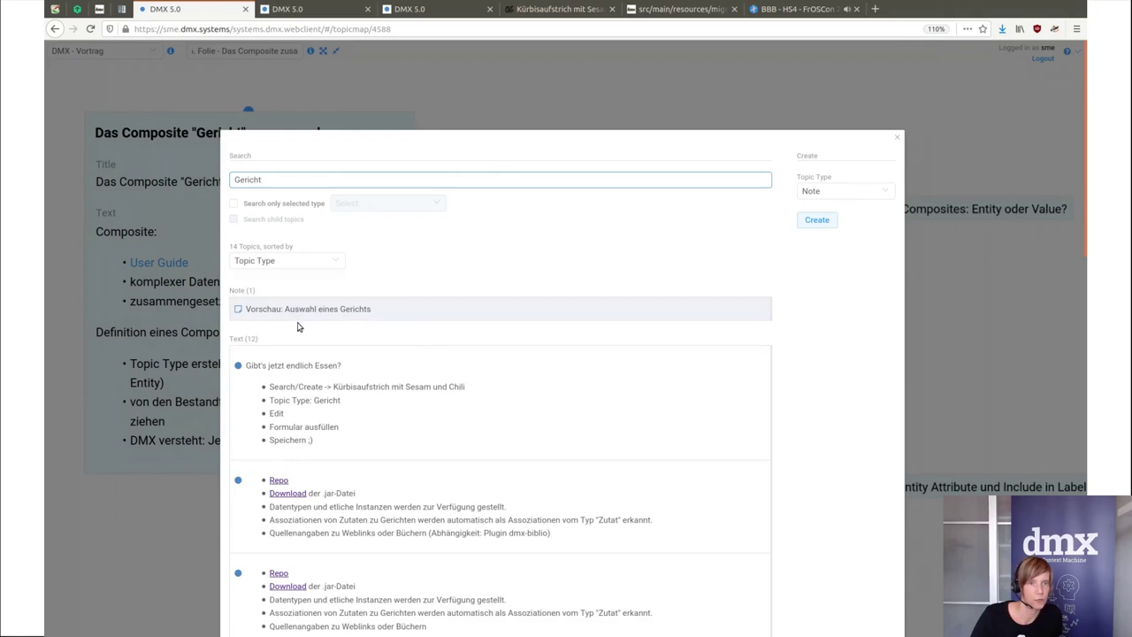
pyautogui.scroll(-5, 799, 424)
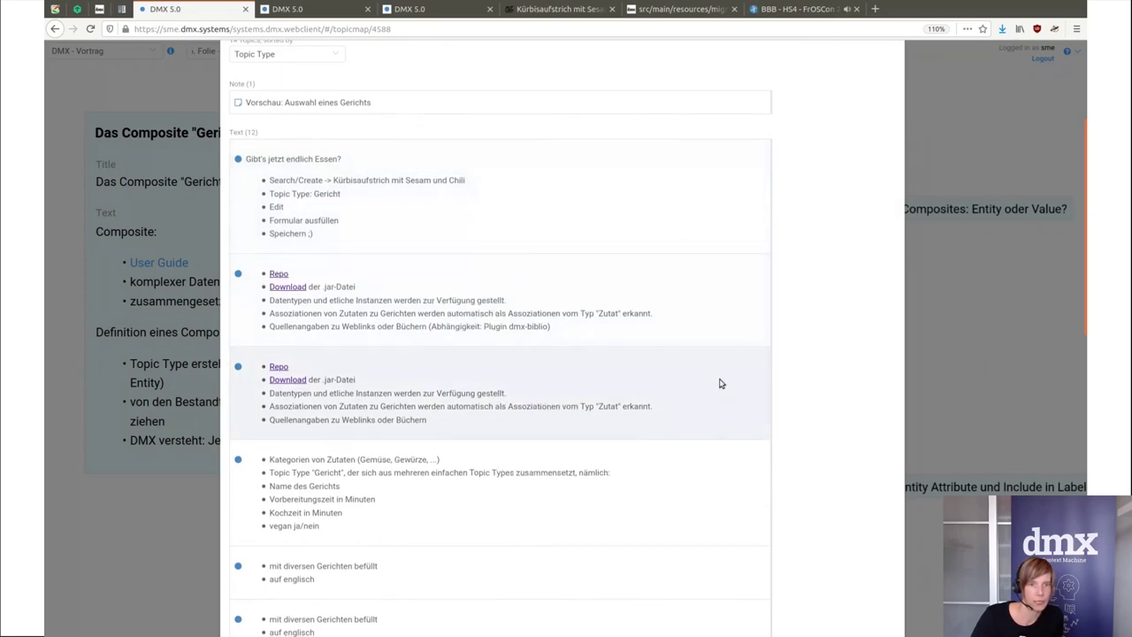
pyautogui.scroll(-4, 717, 404)
pyautogui.scroll(-9, 720, 415)
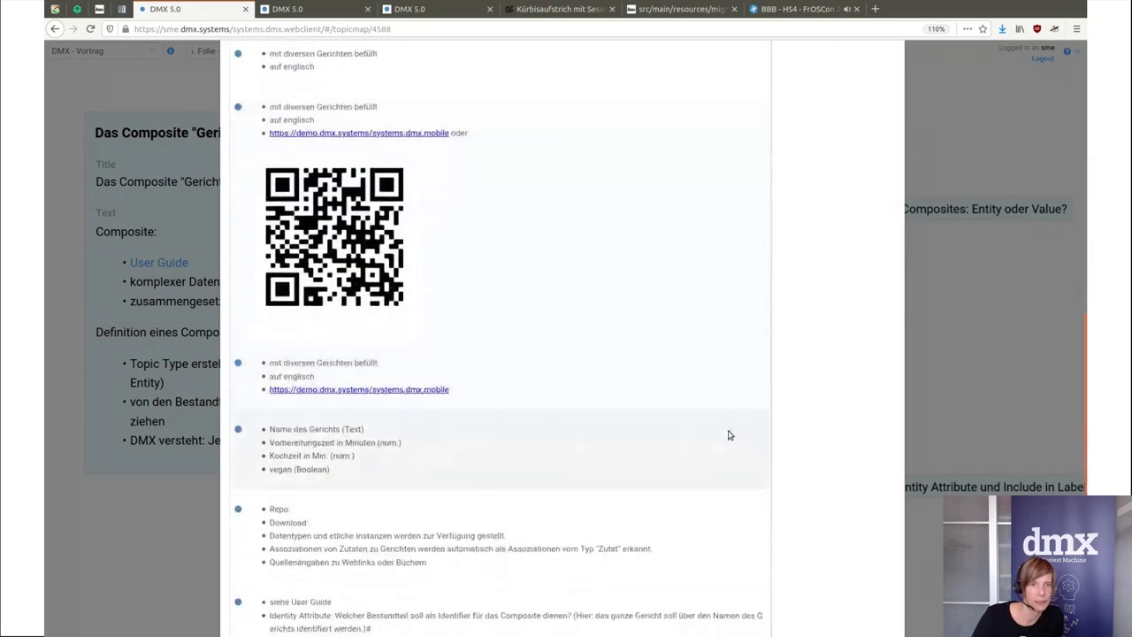
pyautogui.scroll(-2, 721, 442)
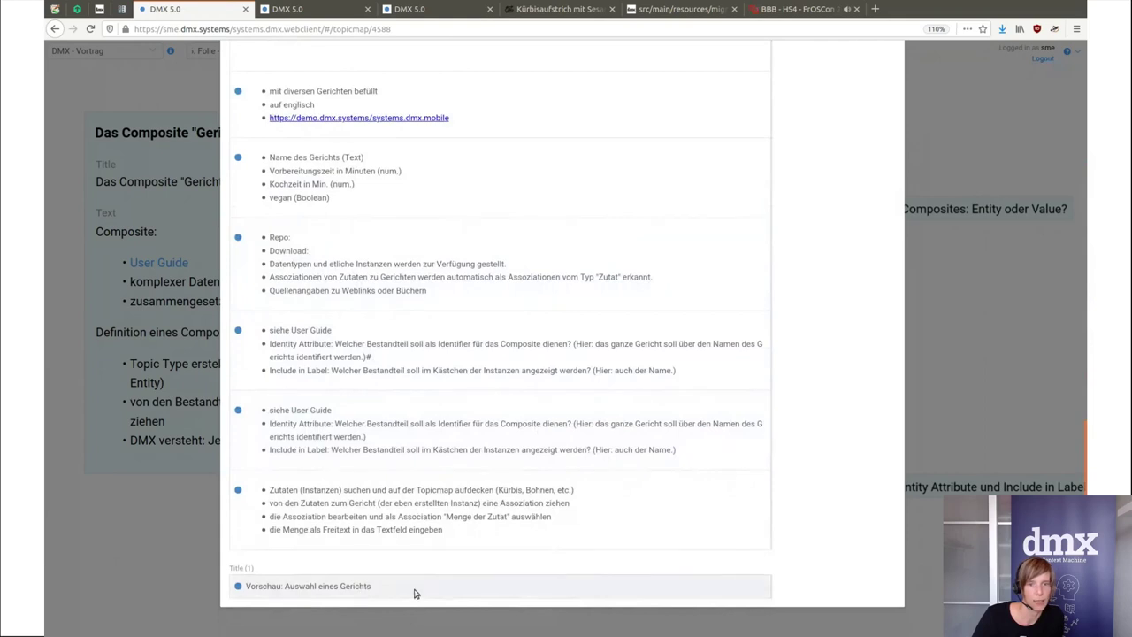
pyautogui.scroll(15, 798, 451)
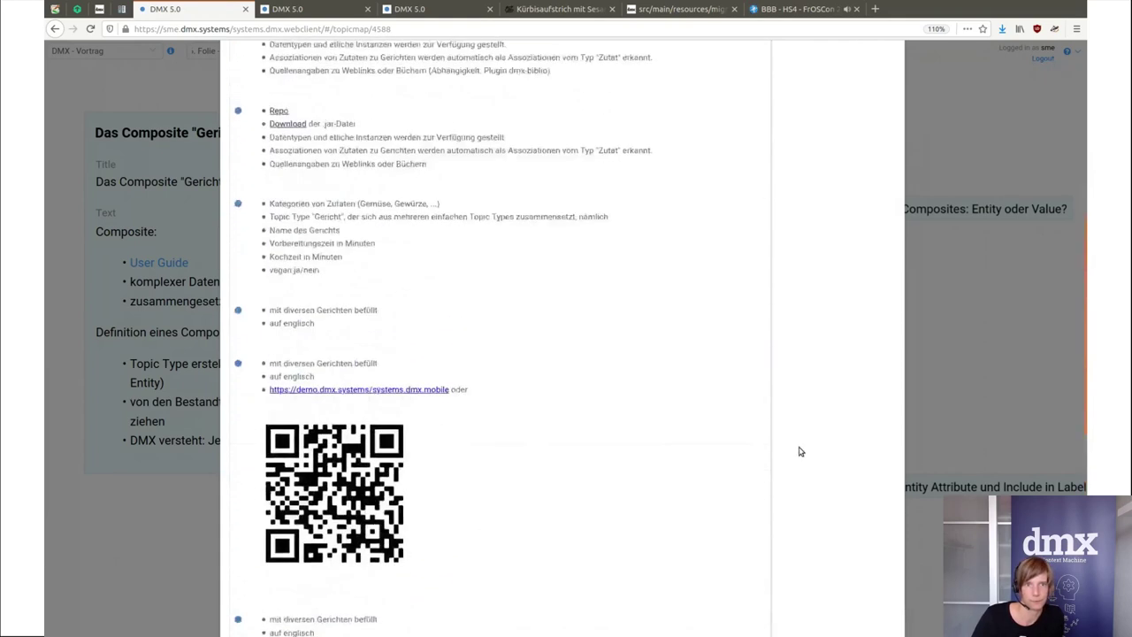
pyautogui.scroll(4, 798, 451)
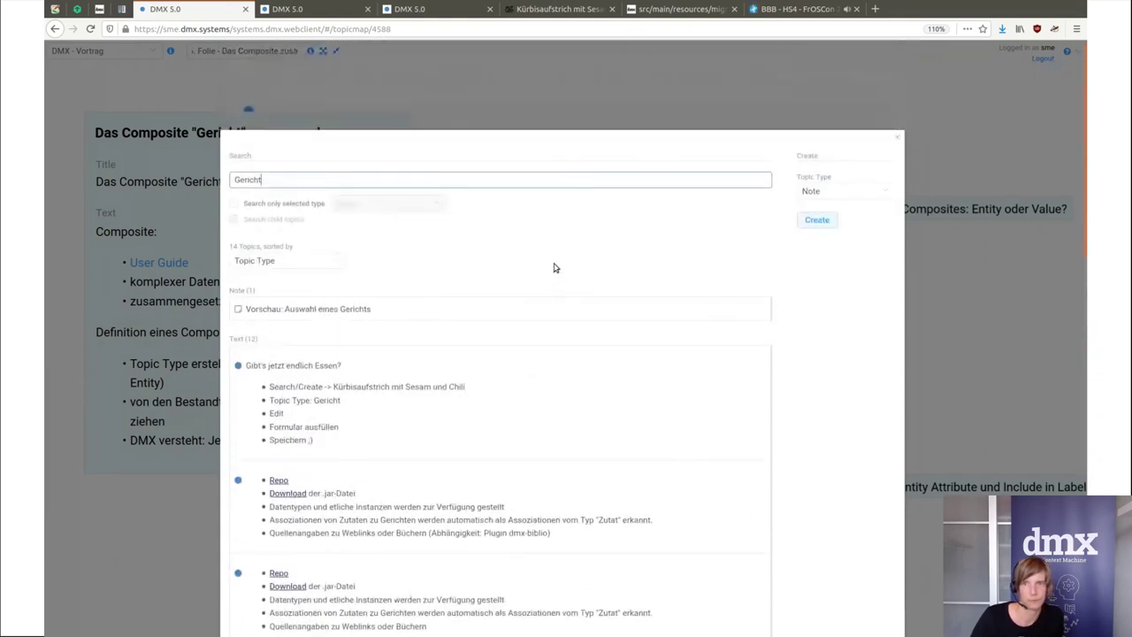
# - Create a new topic of the type Topic Type named Gericht
pyautogui.click(828, 201)
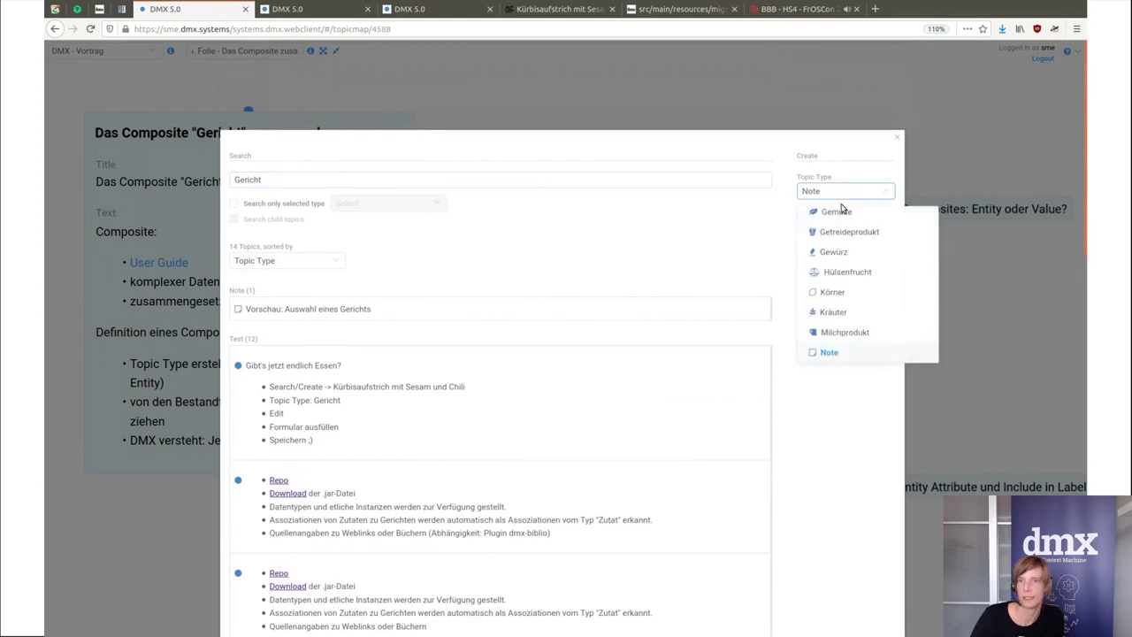
pyautogui.scroll(-3, 847, 243)
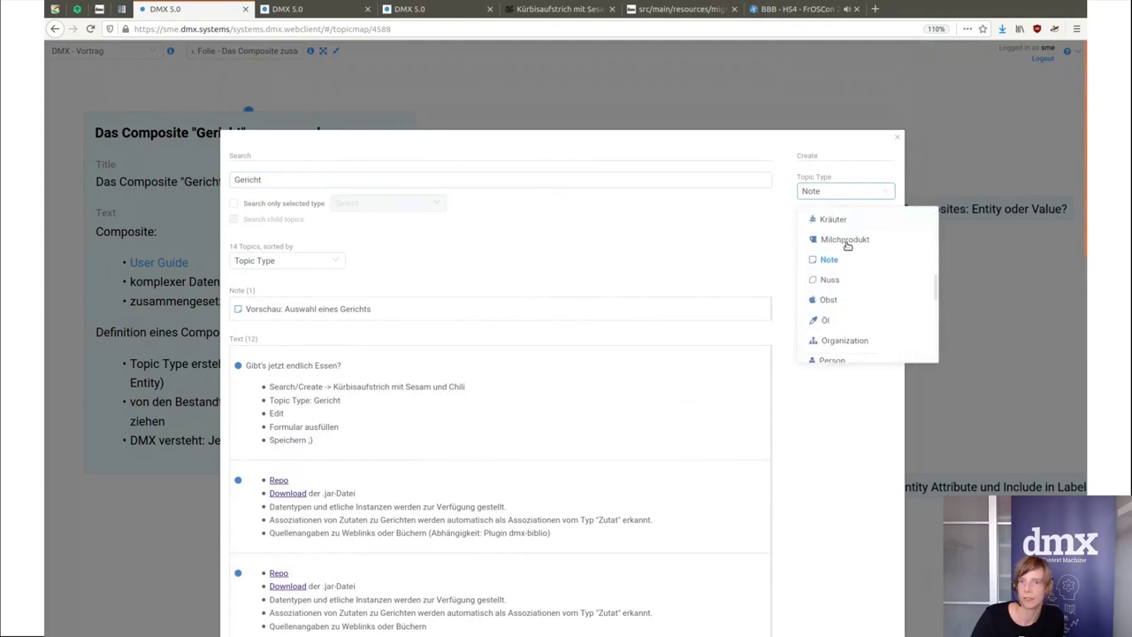
pyautogui.scroll(-1, 847, 248)
pyautogui.scroll(-2, 853, 244)
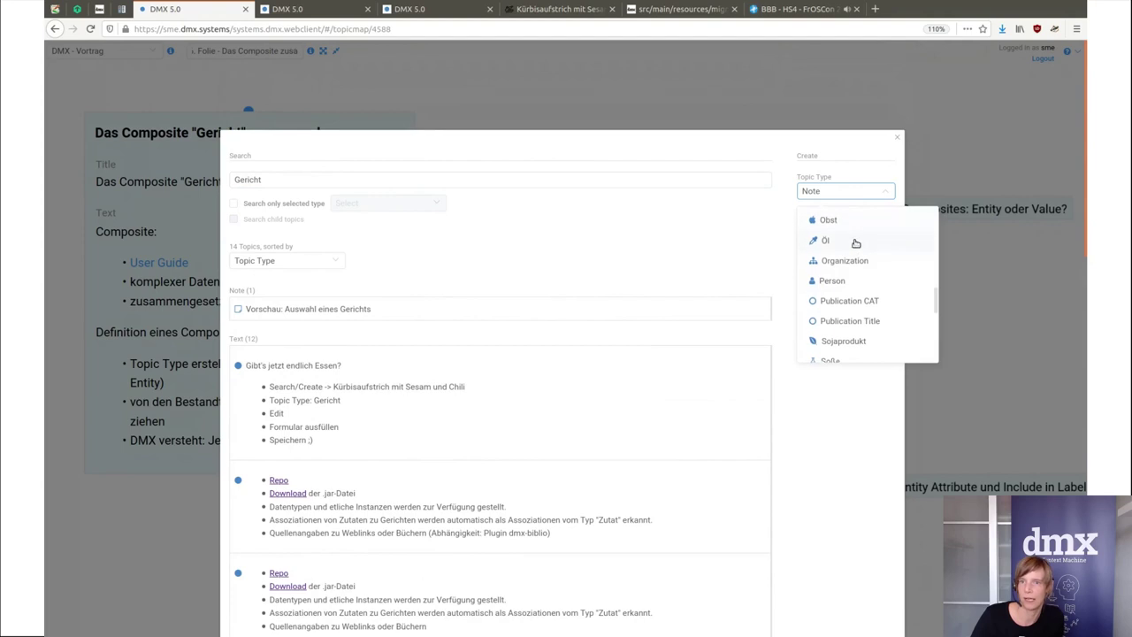
pyautogui.scroll(-5, 855, 243)
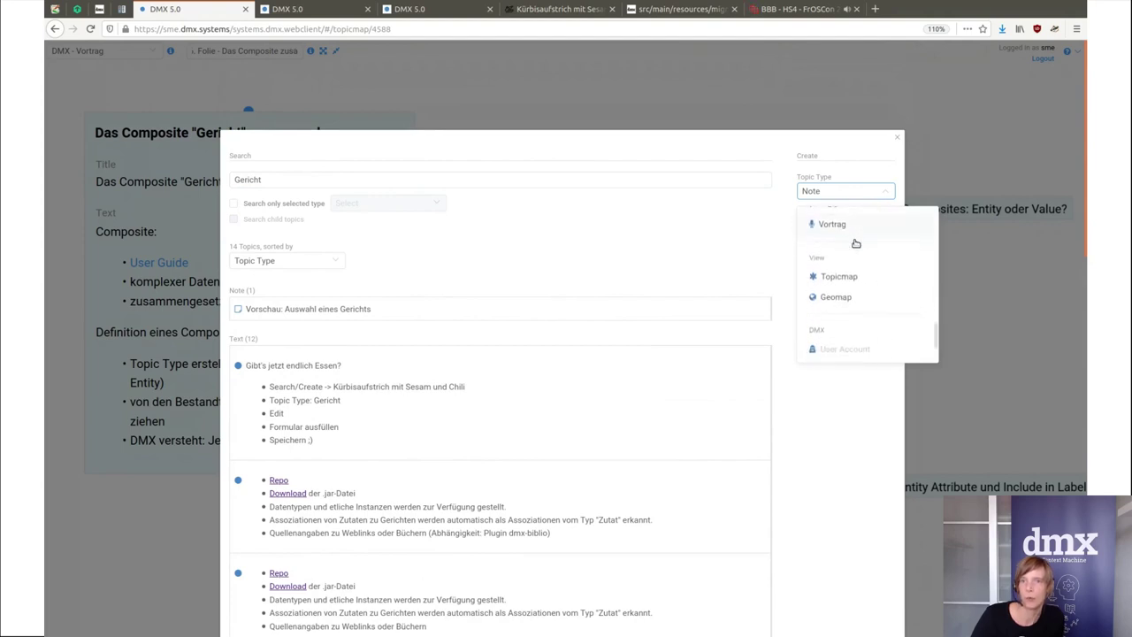
pyautogui.scroll(-1, 855, 243)
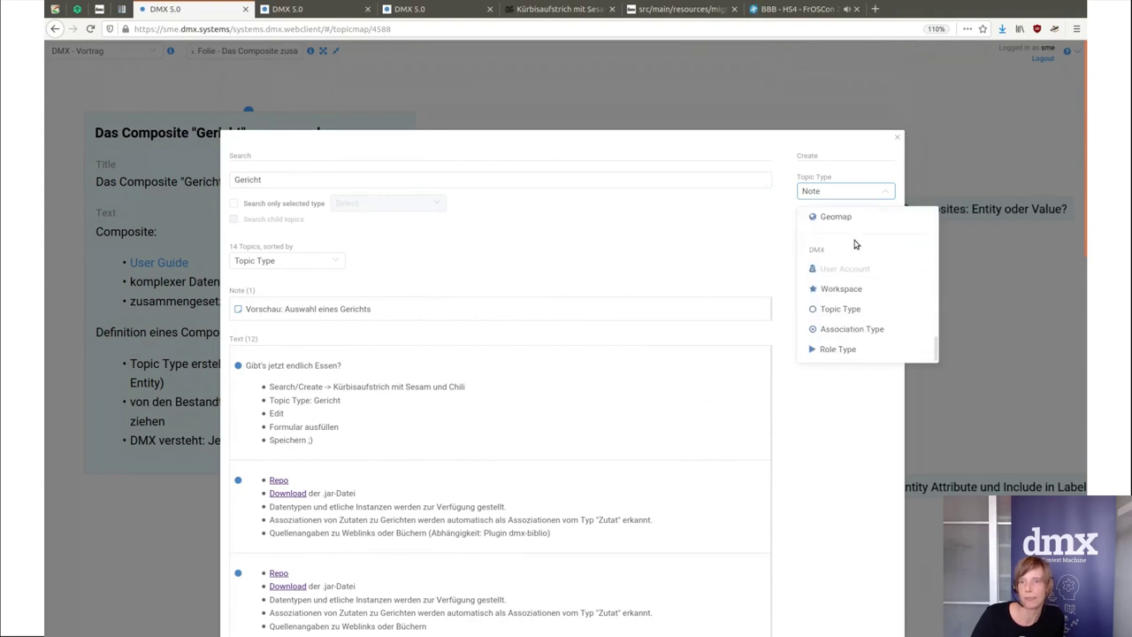
pyautogui.click(856, 308)
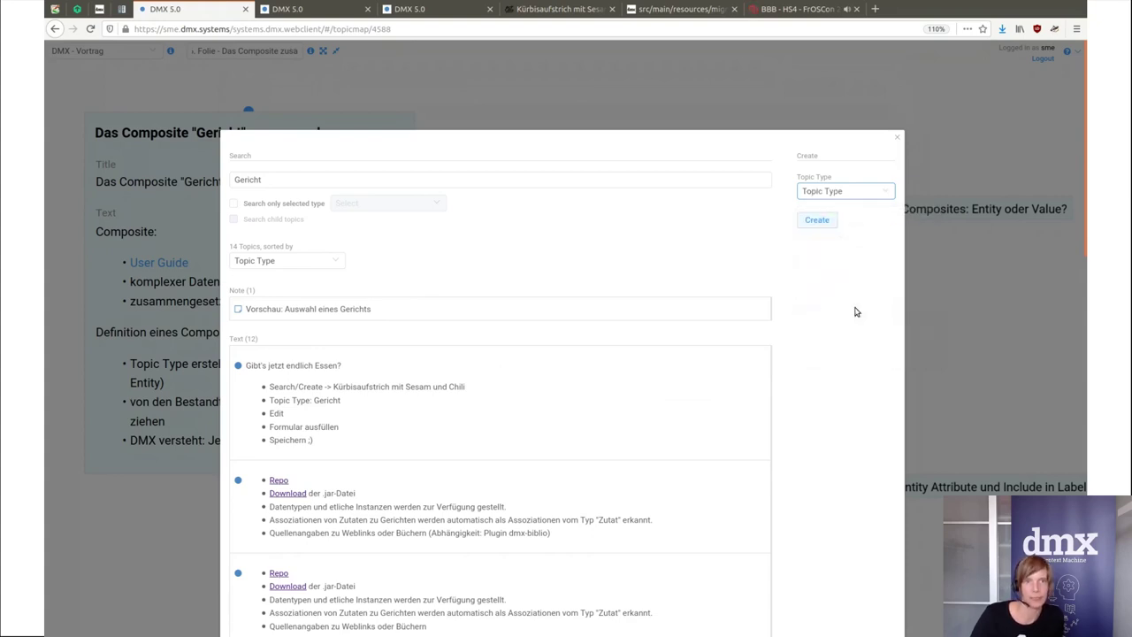
pyautogui.click(816, 220)
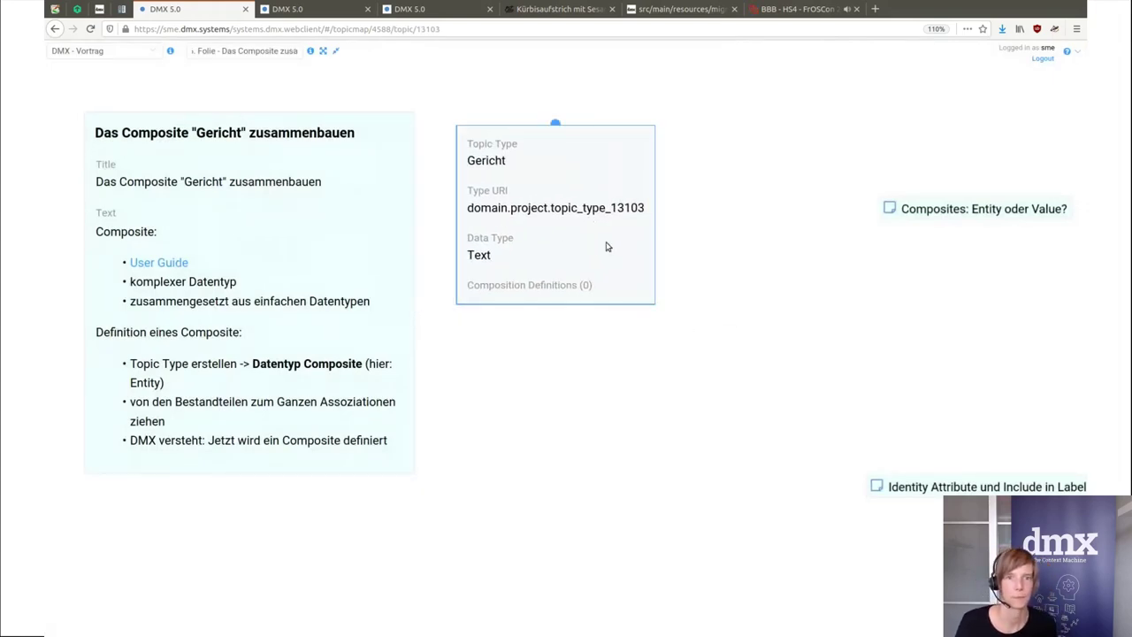
# - Change the data type of the Gericht topic type to the composite type Entity and save it
pyautogui.rightClick(566, 245)
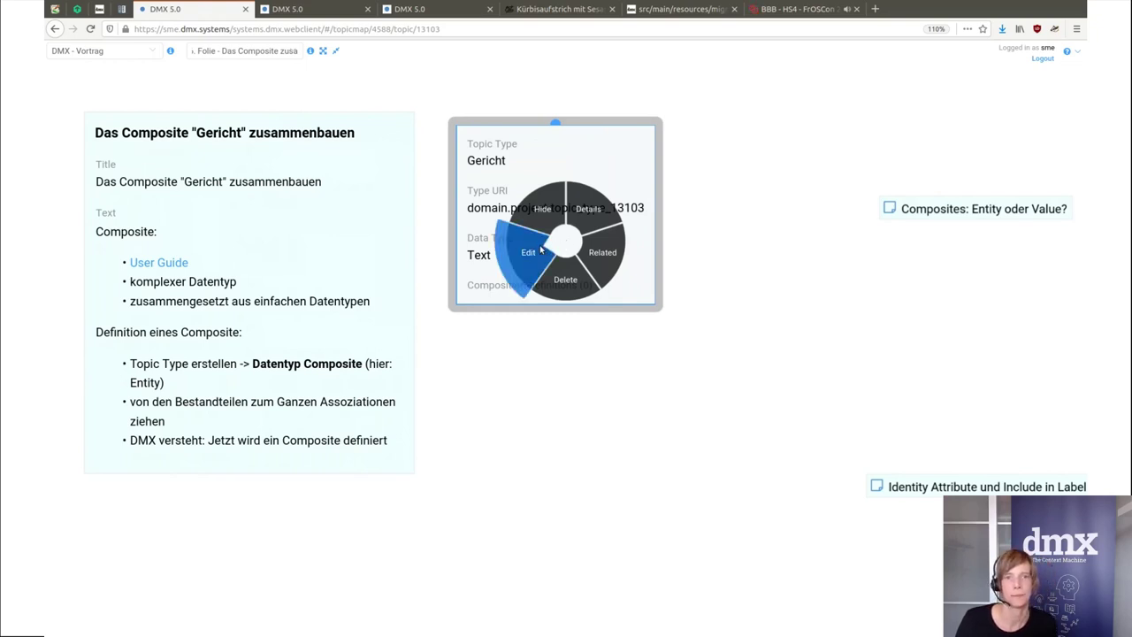
pyautogui.click(539, 250)
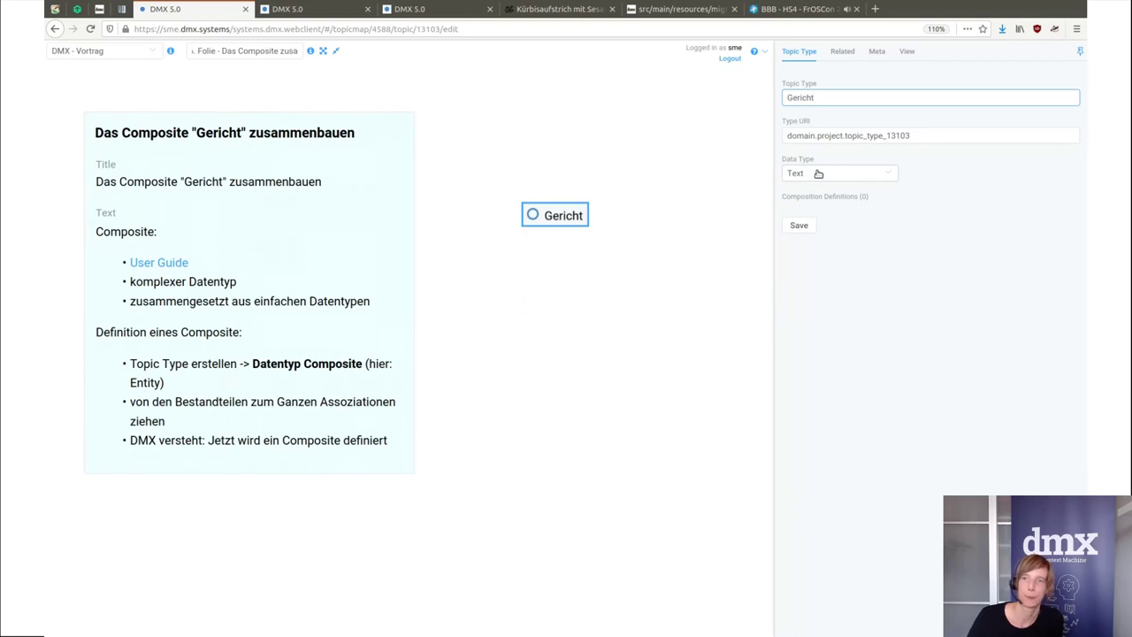
pyautogui.click(885, 175)
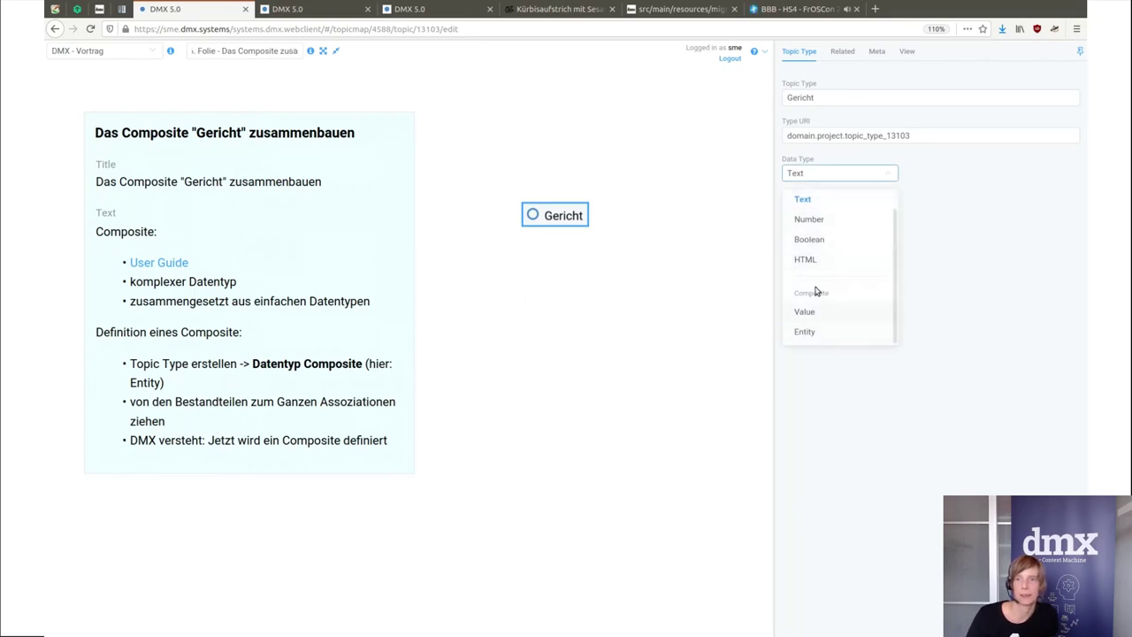
pyautogui.click(811, 333)
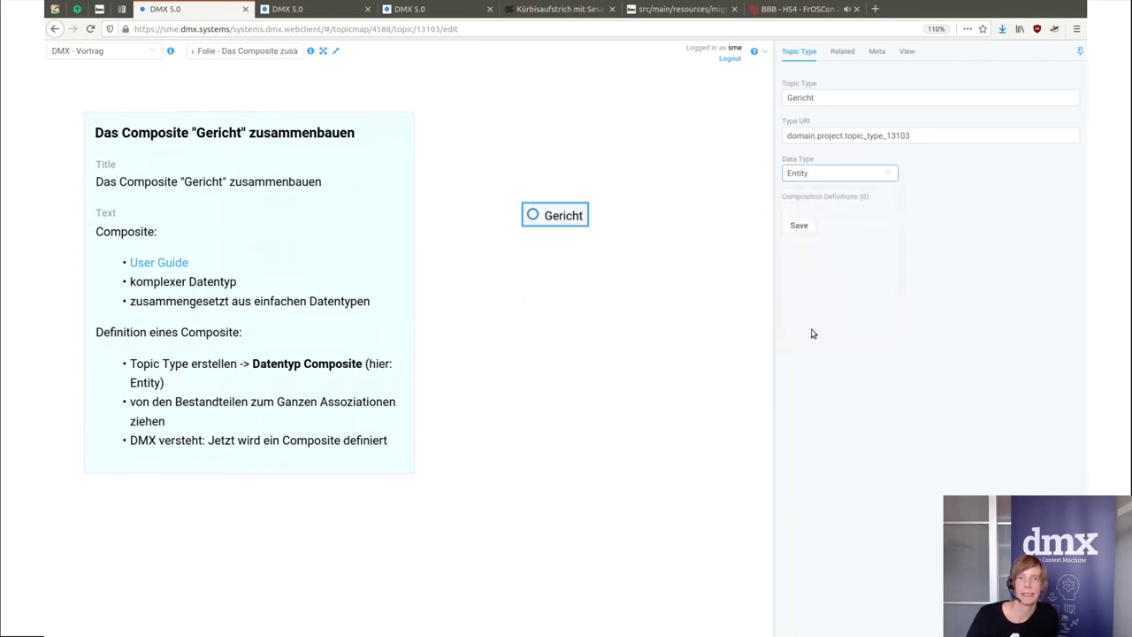
pyautogui.click(802, 227)
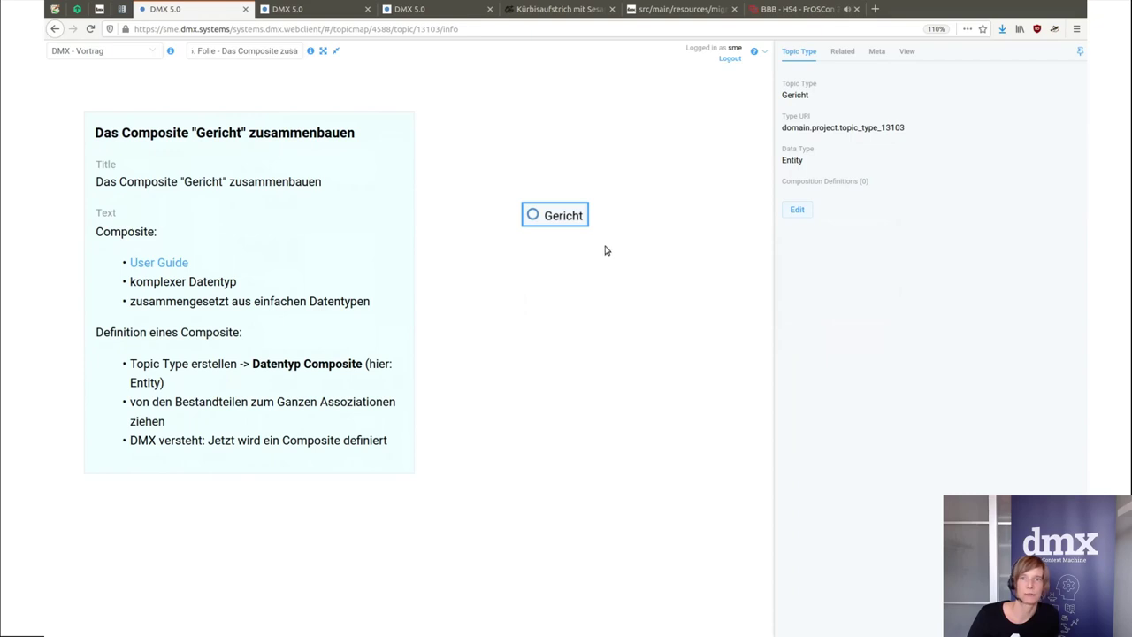
pyautogui.click(551, 248)
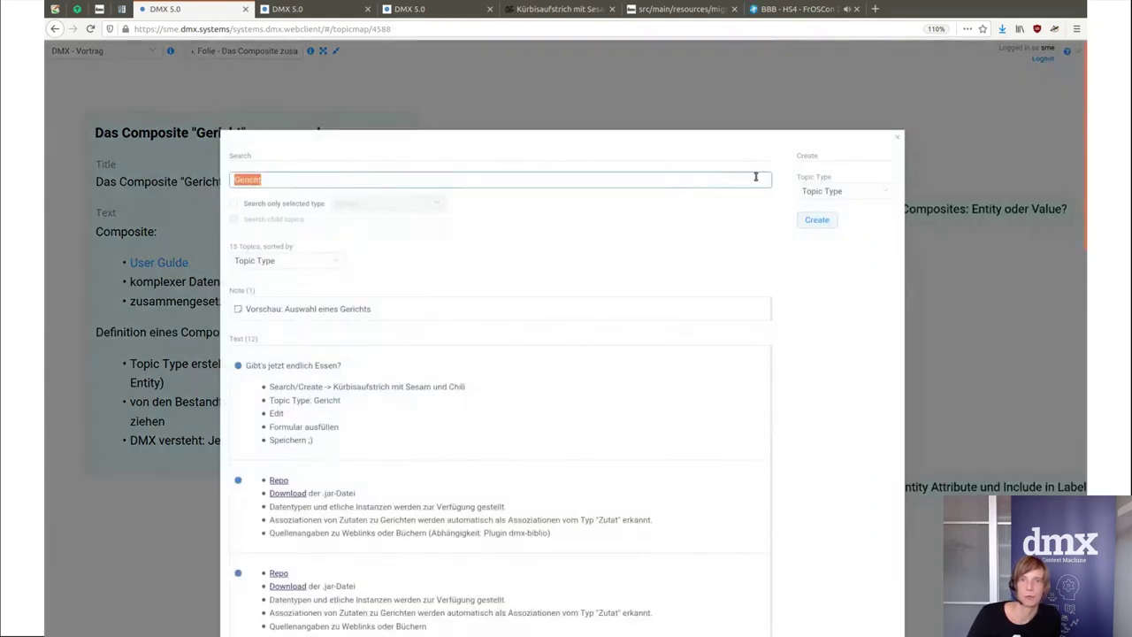
pyautogui.click(897, 137)
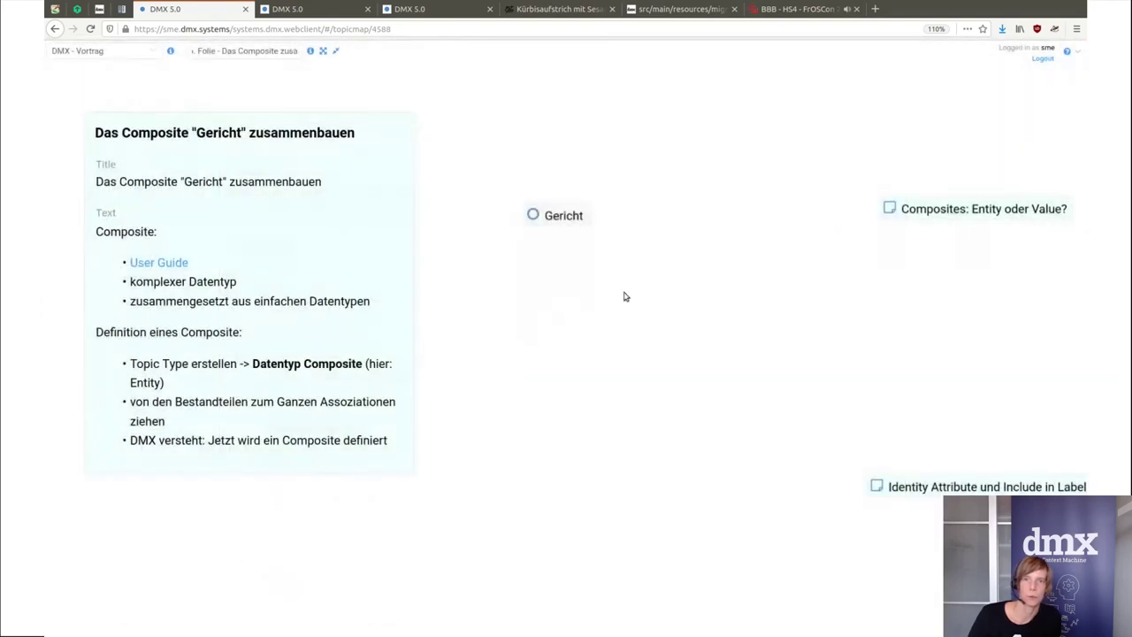
# - Create another topic type named Name des Gerichts on the topicmap below Gericht
pyautogui.moveTo(561, 220)
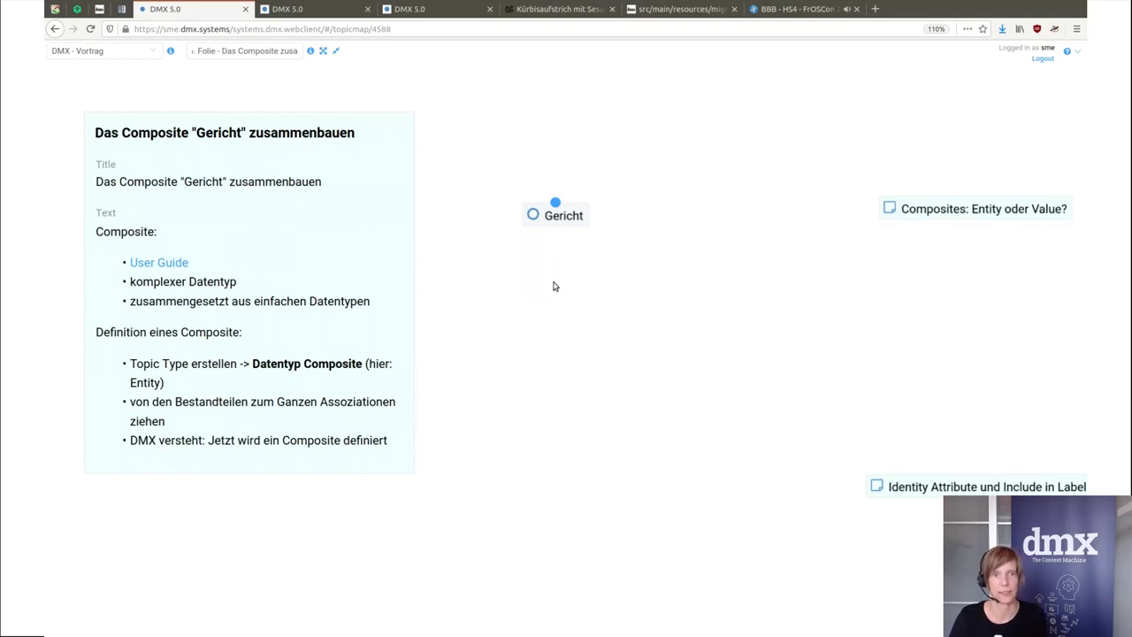
pyautogui.click(477, 293)
pyautogui.write('Name des')
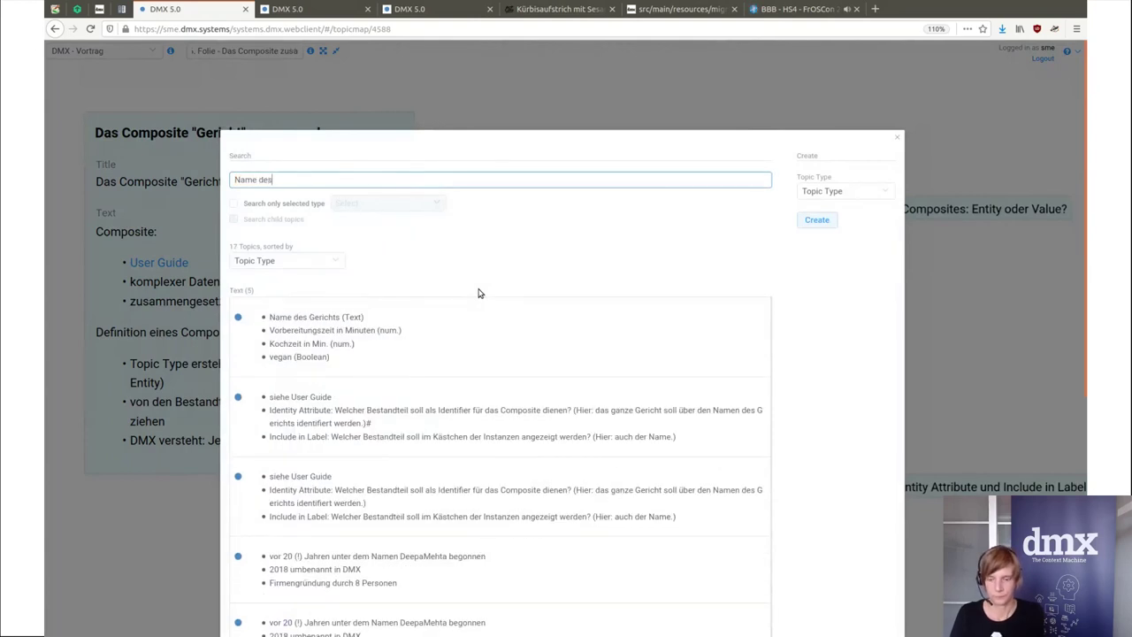
pyautogui.write(' Gerichts')
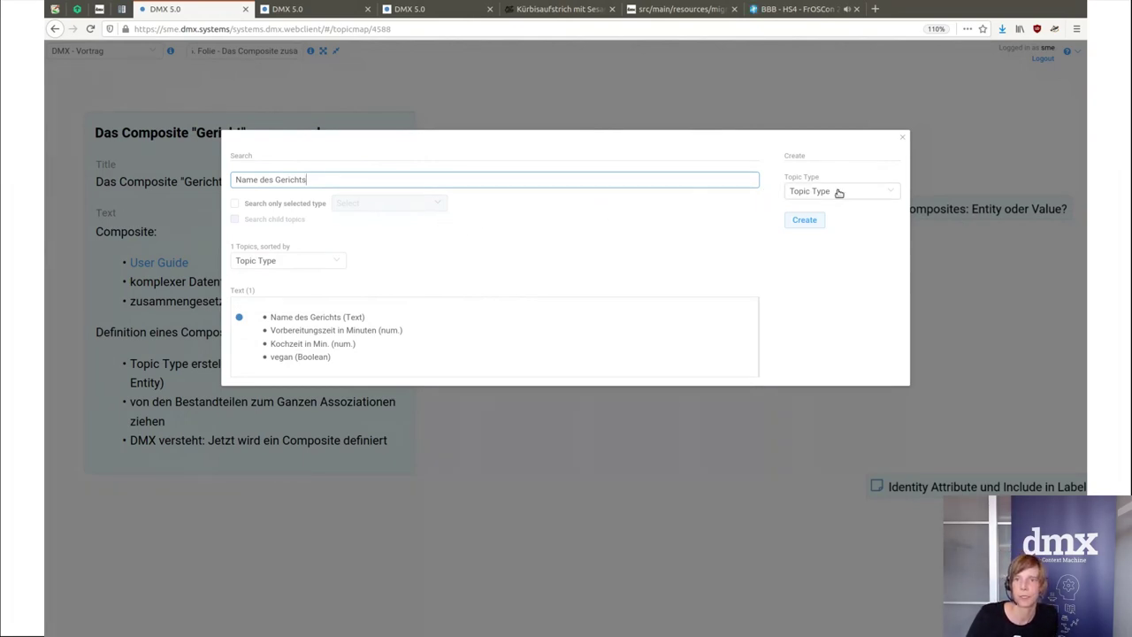
pyautogui.click(812, 220)
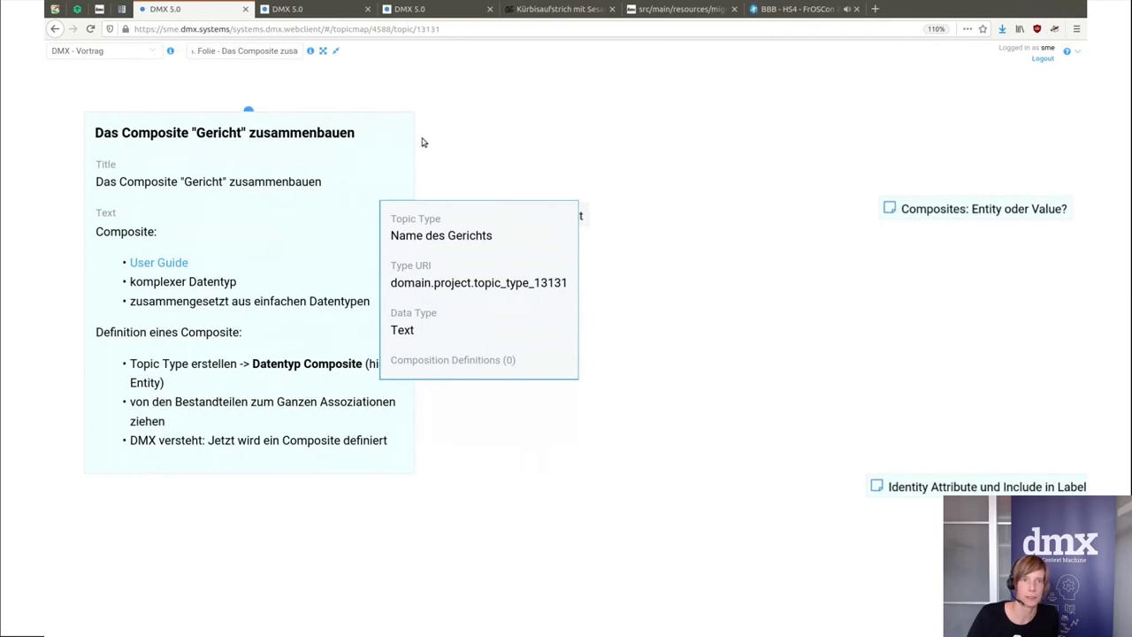
# - Collapse the composite note and move it to the map's upper edge, then place Name des Gerichts to the left of Gericht
pyautogui.click(388, 124)
pyautogui.moveTo(248, 281); pyautogui.dragTo(287, 99)
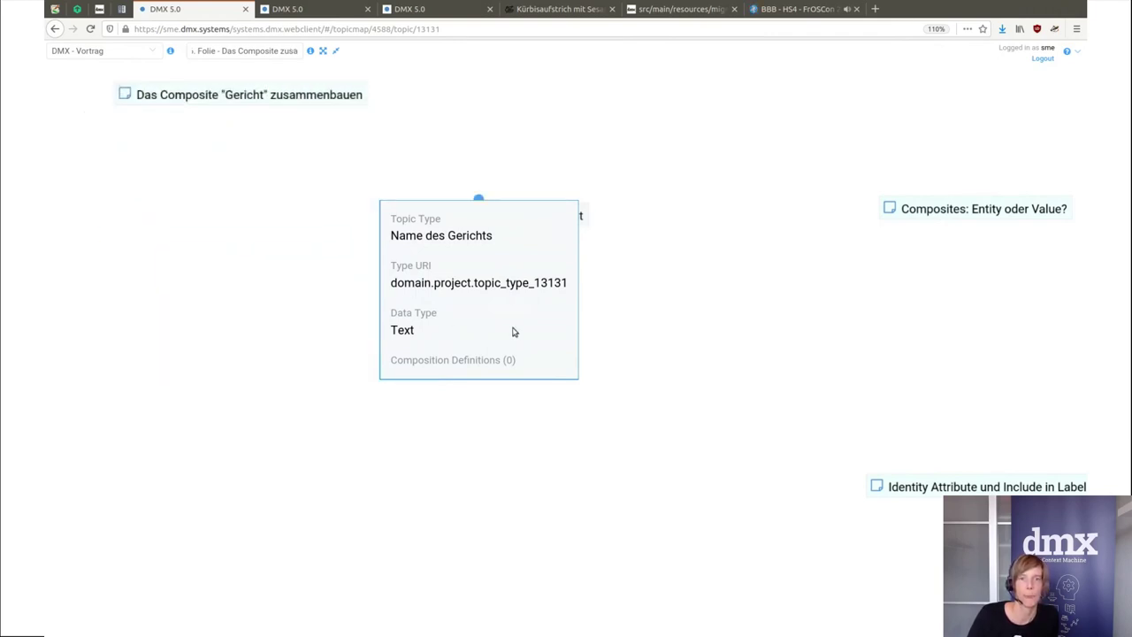
pyautogui.click(615, 326)
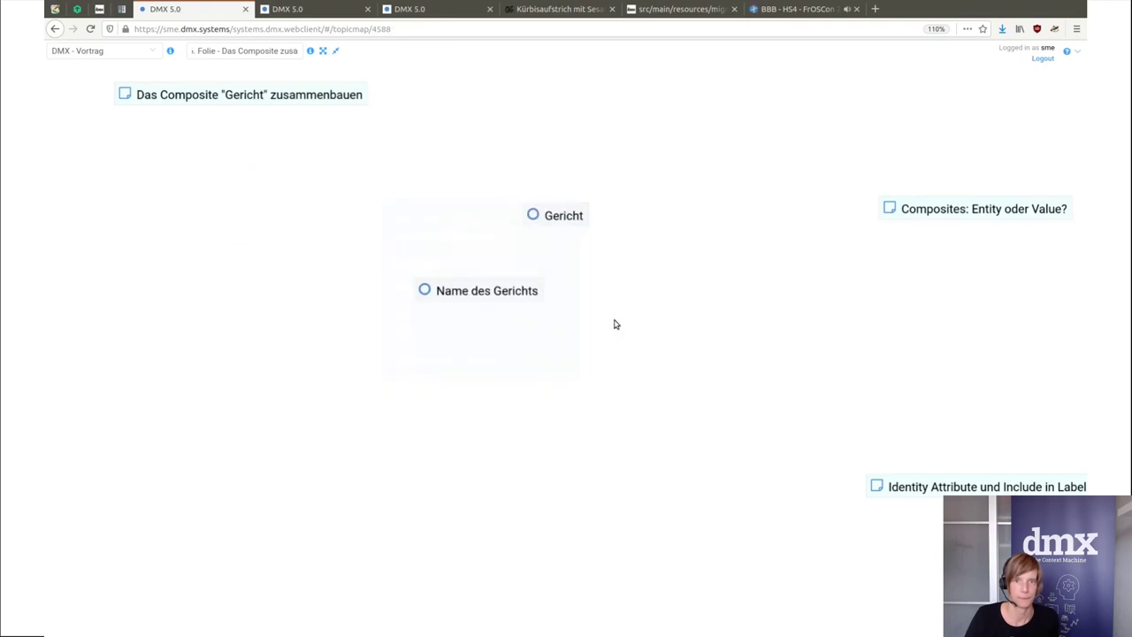
pyautogui.moveTo(491, 288); pyautogui.dragTo(376, 237)
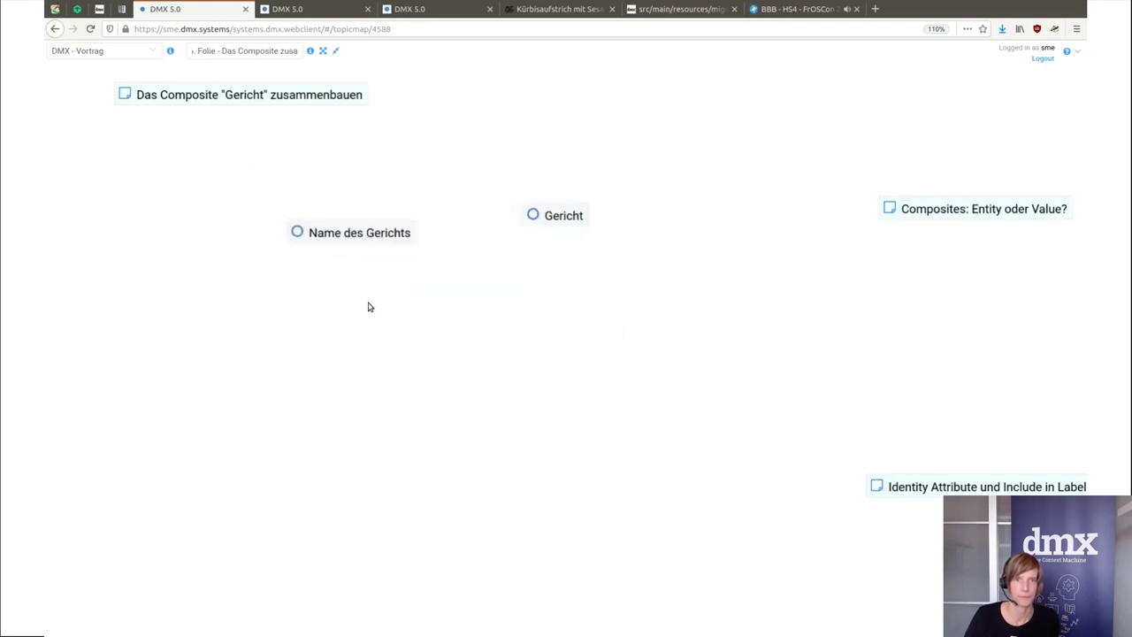
# - Create a topic type named Kochzeit on the topicmap below Name des Gerichts
pyautogui.doubleClick(366, 306)
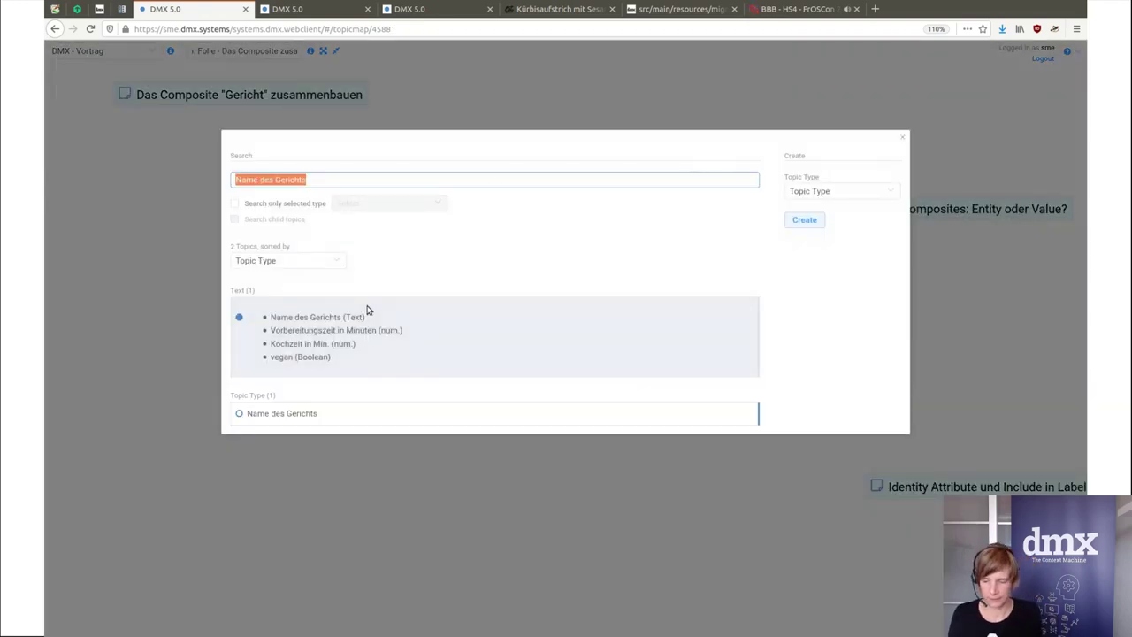
pyautogui.write('Kochzeit')
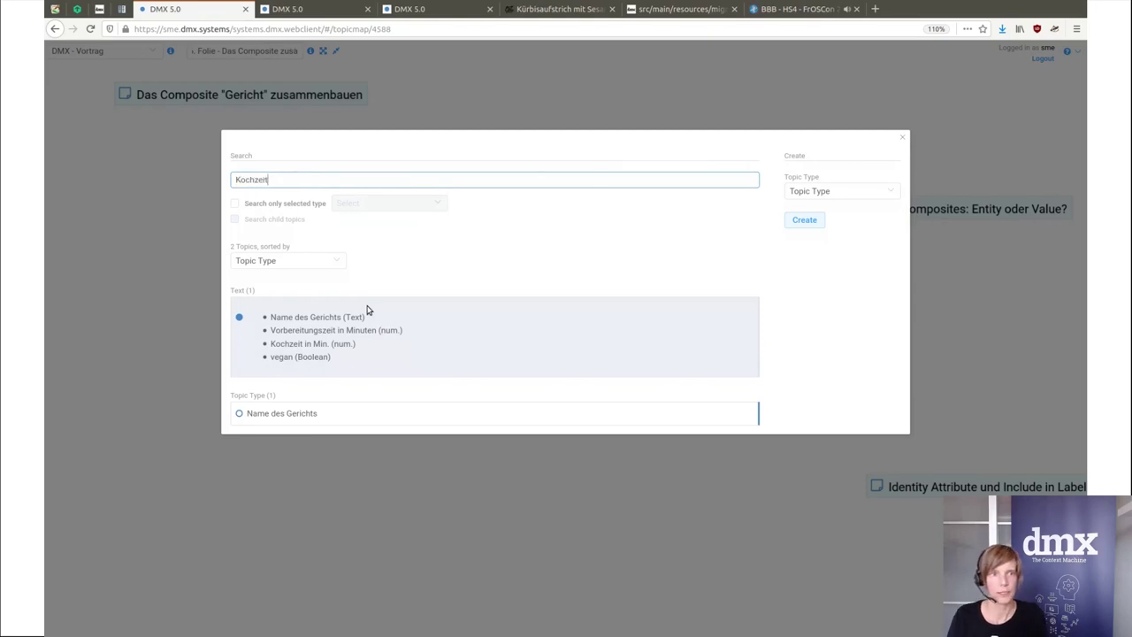
pyautogui.click(811, 221)
# - Rename the Kochzeit topic type to "Kochzeit in Min.", set its data type to Number and save it
pyautogui.click(410, 358)
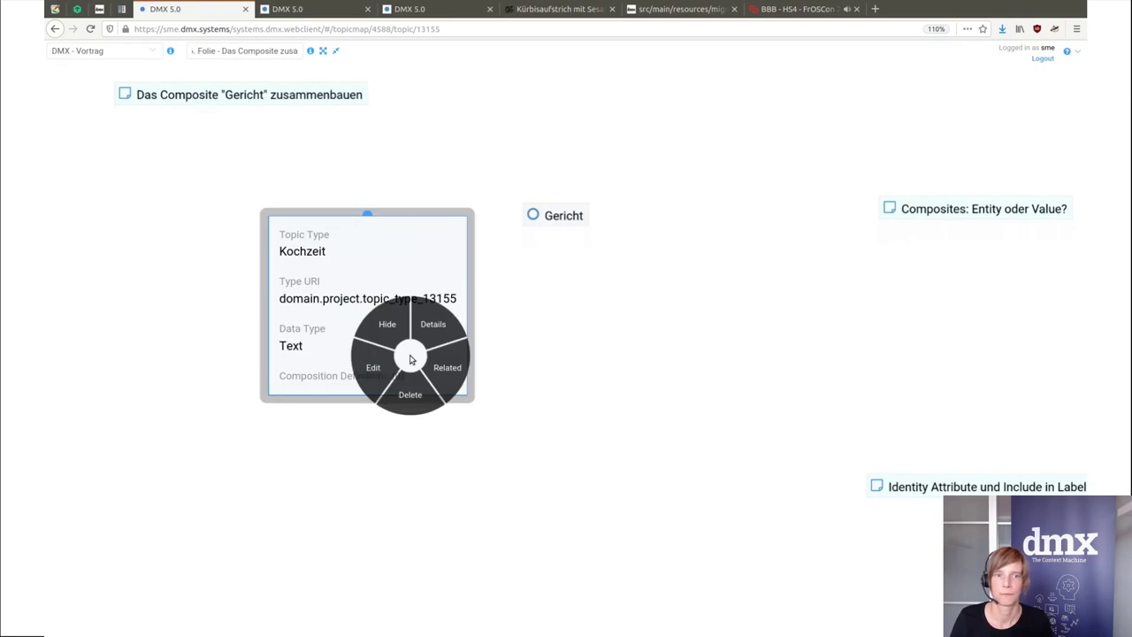
pyautogui.click(375, 366)
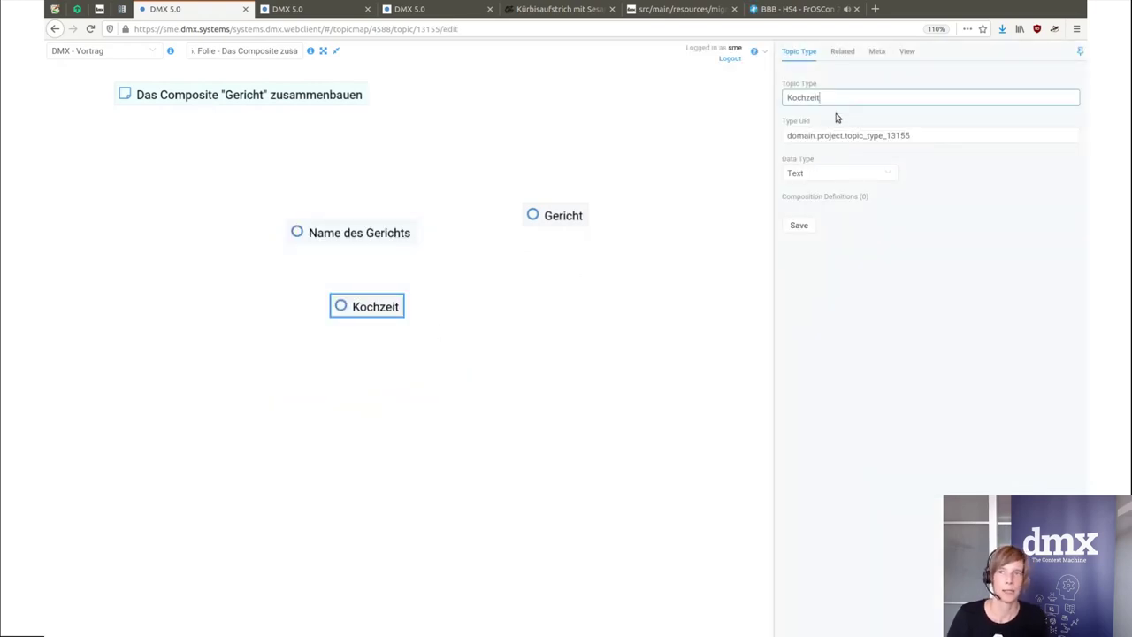
pyautogui.write('in Min.')
pyautogui.click(867, 178)
pyautogui.click(809, 240)
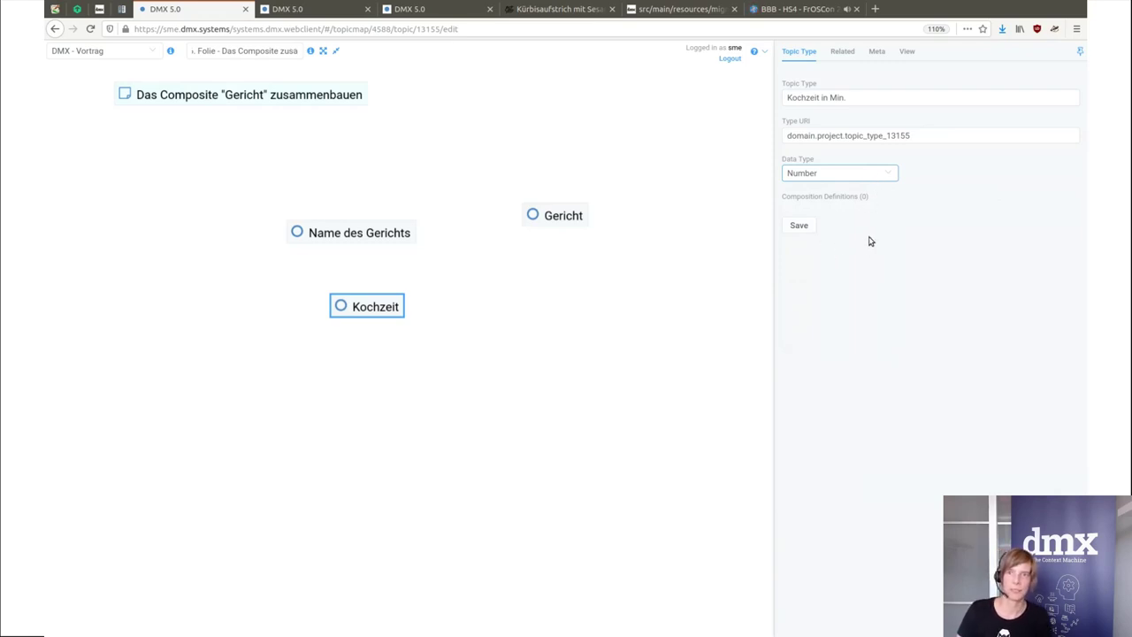
pyautogui.click(801, 227)
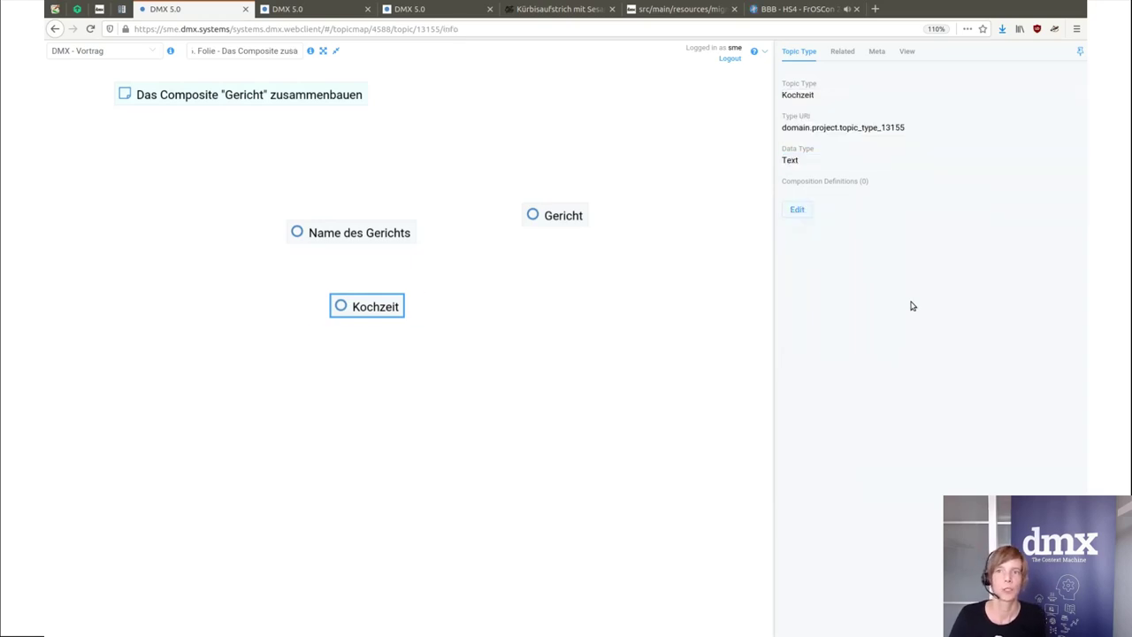
# - Create a topic type named vegan beside Kochzeit in Min. and save it with the data type Boolean
pyautogui.click(502, 294)
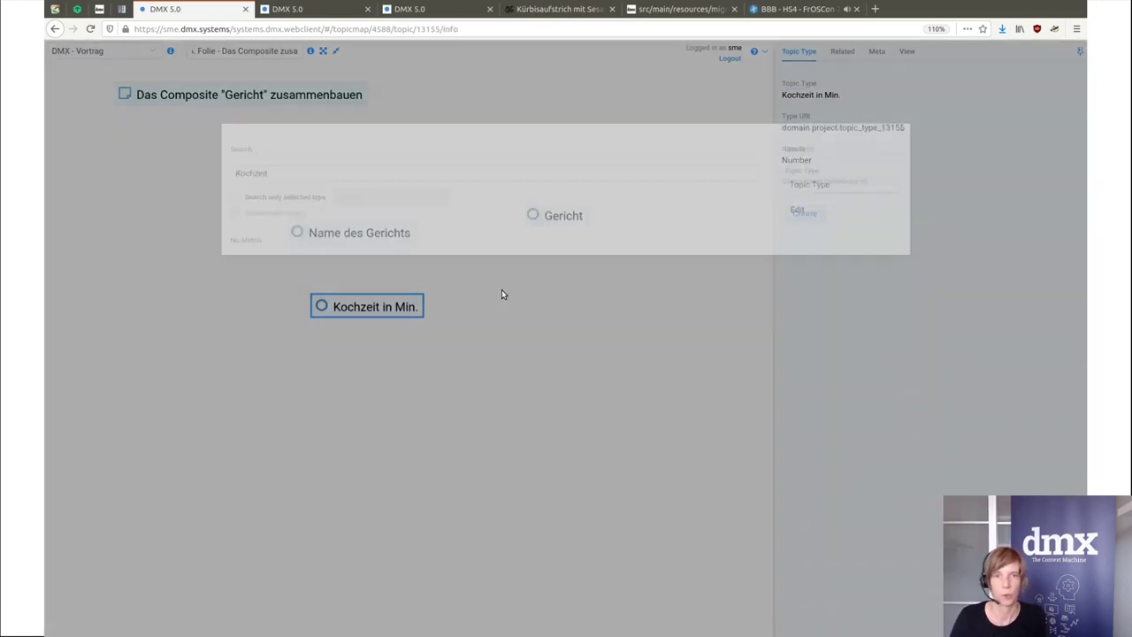
pyautogui.write('vegan')
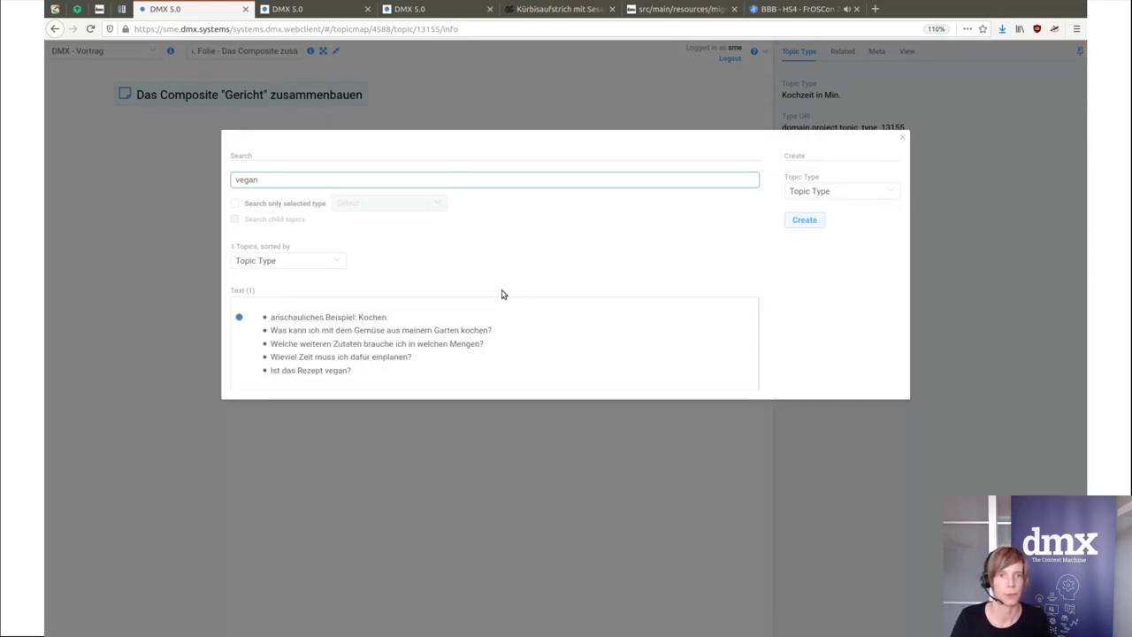
pyautogui.click(818, 223)
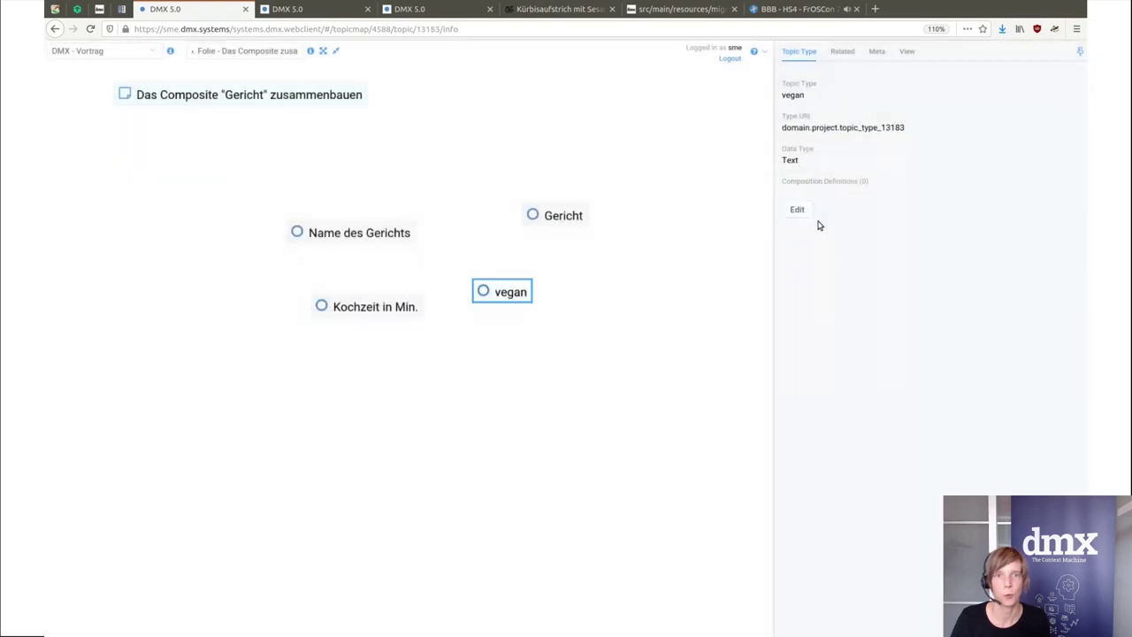
pyautogui.click(795, 210)
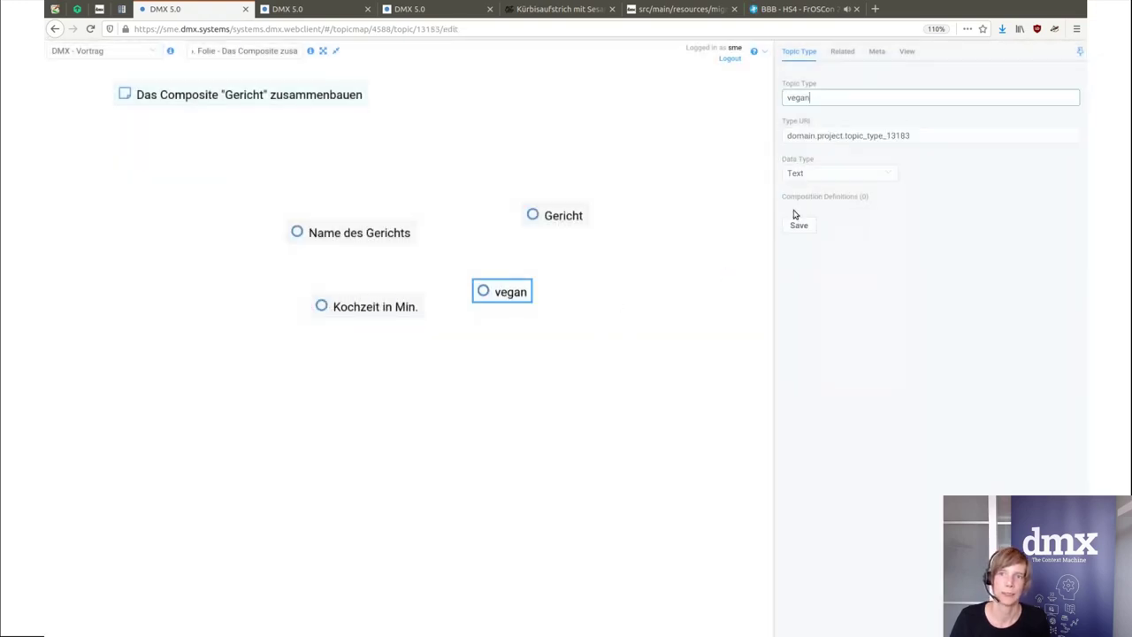
pyautogui.click(822, 175)
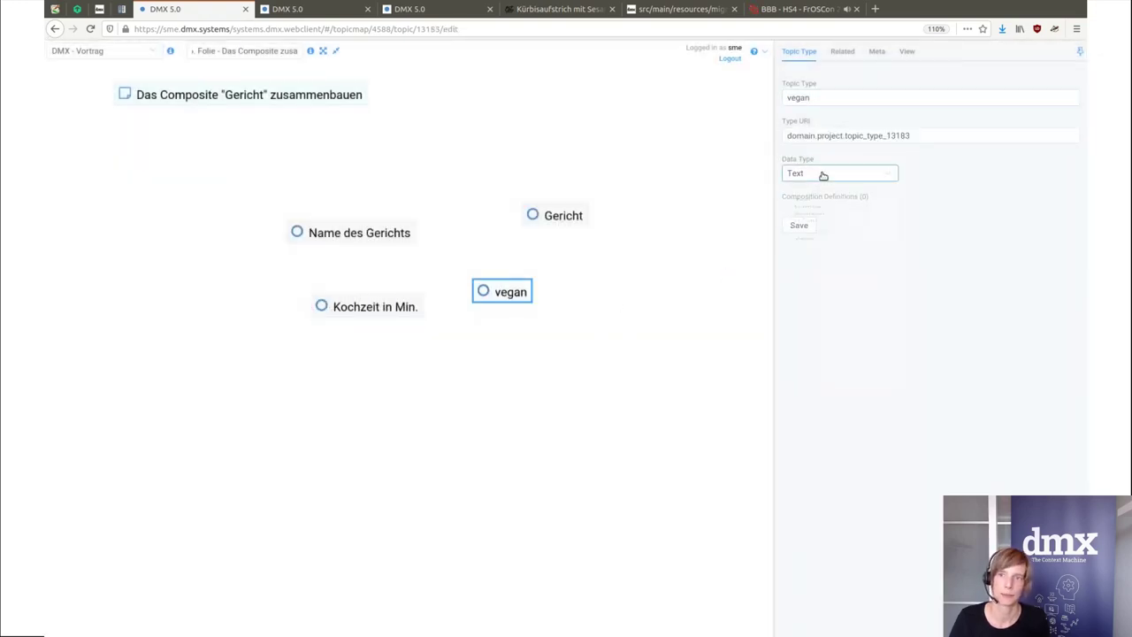
pyautogui.click(809, 260)
pyautogui.click(805, 231)
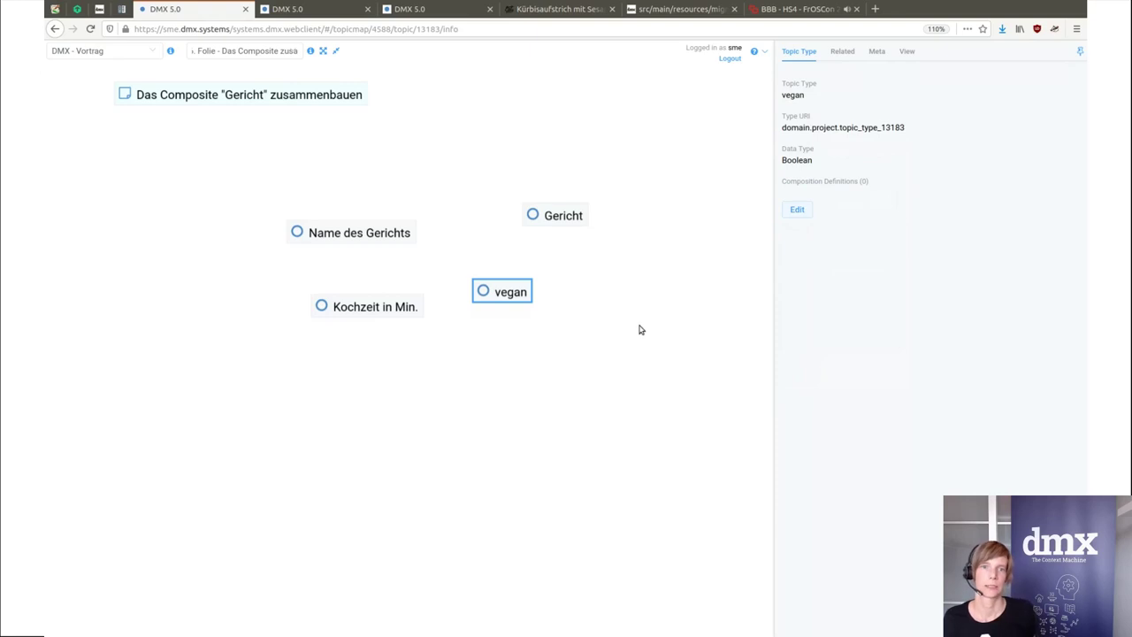
# - Move Gericht above Name des Gerichts and draw an association from Name des Gerichts to Gericht
pyautogui.click(593, 309)
pyautogui.moveTo(553, 224)
pyautogui.moveTo(552, 223); pyautogui.dragTo(424, 171)
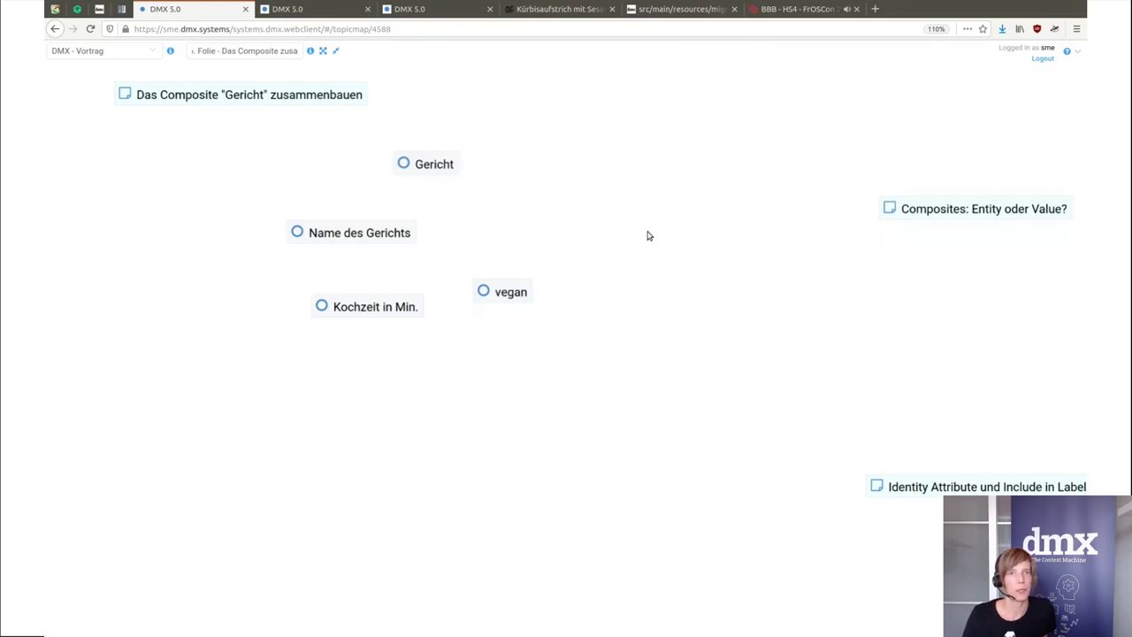
pyautogui.moveTo(359, 239)
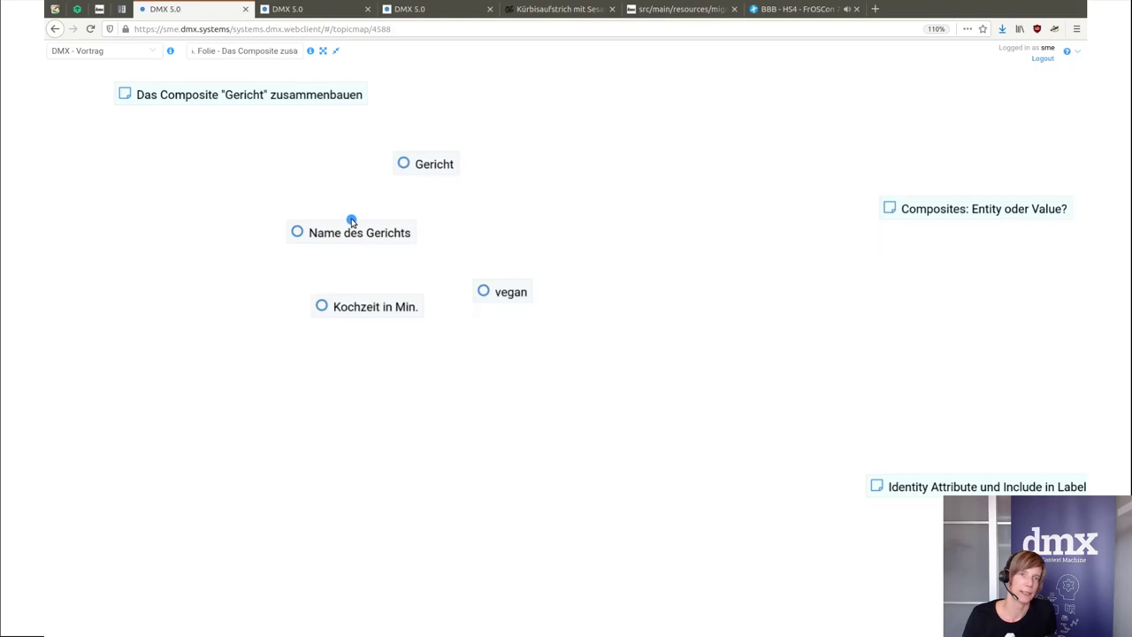
pyautogui.moveTo(351, 220)
pyautogui.mouseDown()
pyautogui.moveTo(413, 167)
pyautogui.moveTo(352, 219)
pyautogui.mouseUp()
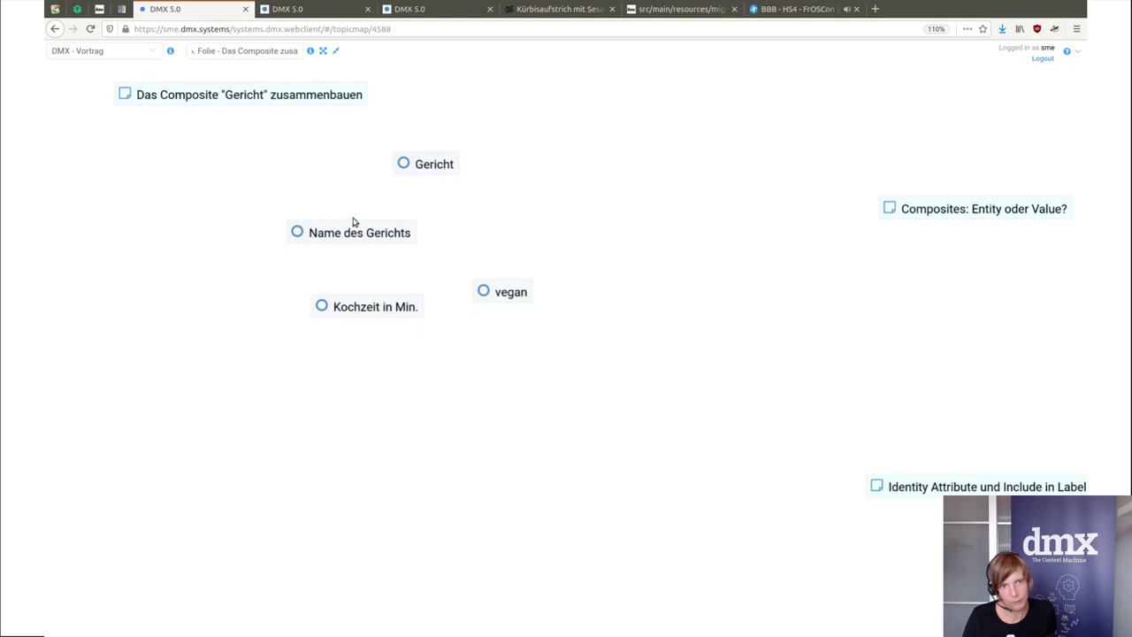
pyautogui.moveTo(351, 220)
pyautogui.mouseDown()
pyautogui.moveTo(404, 169)
pyautogui.moveTo(433, 165)
pyautogui.mouseUp()
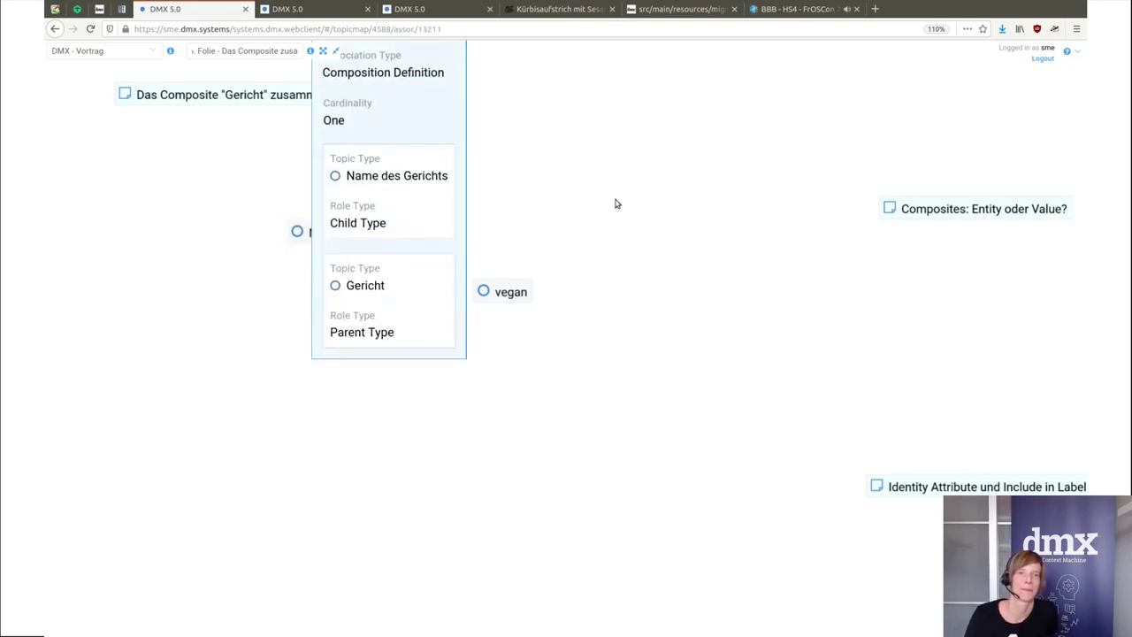
# - Enable Identity Attribute and Include in Label on the composition definition between Name des Gerichts and Gericht, and save it
pyautogui.click(429, 265)
pyautogui.moveTo(538, 212); pyautogui.dragTo(538, 372)
pyautogui.click(410, 355)
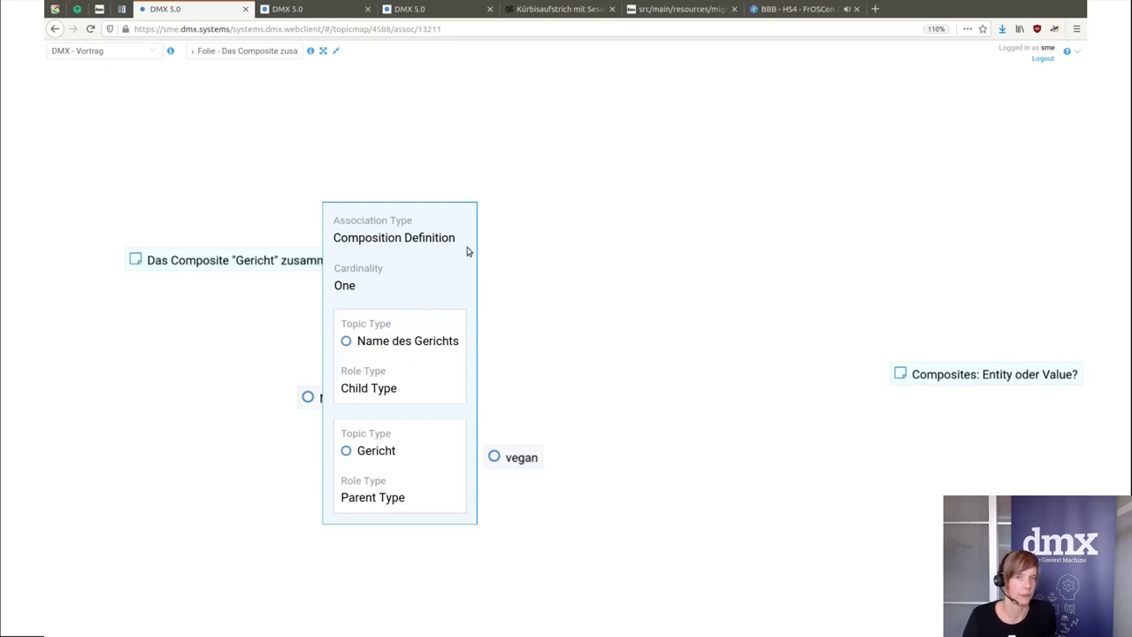
pyautogui.rightClick(417, 289)
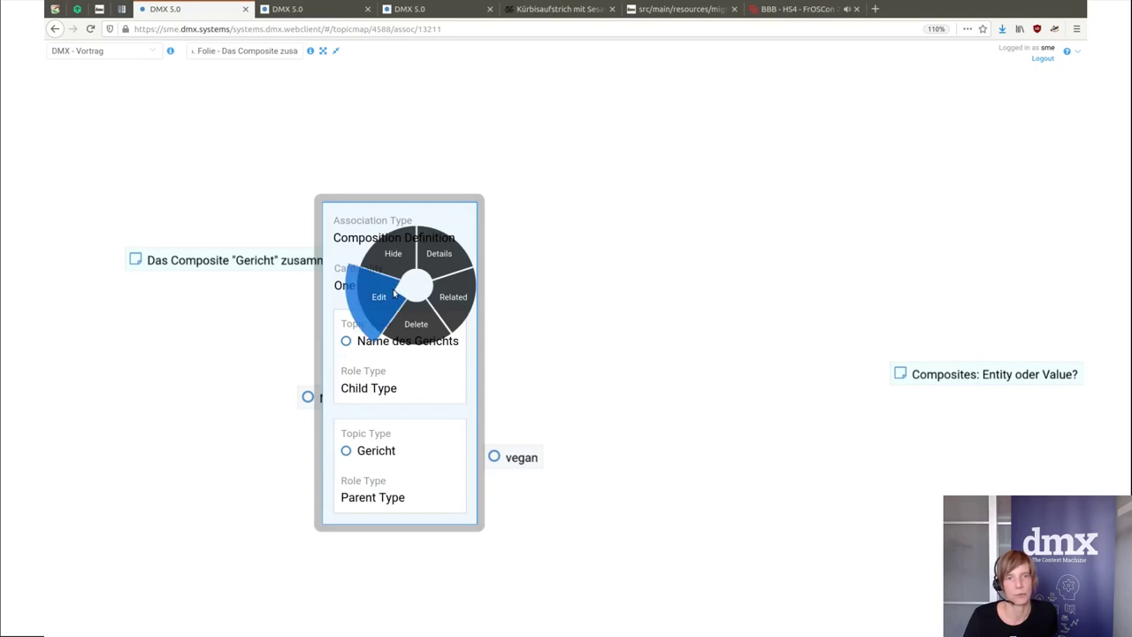
pyautogui.click(392, 294)
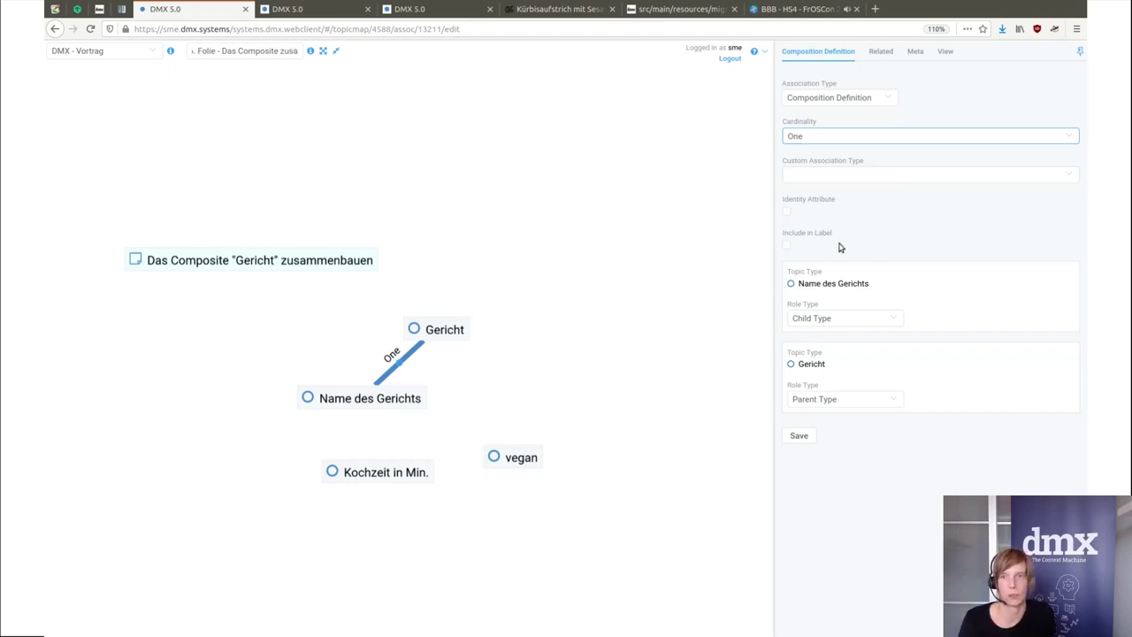
pyautogui.click(786, 211)
pyautogui.click(787, 246)
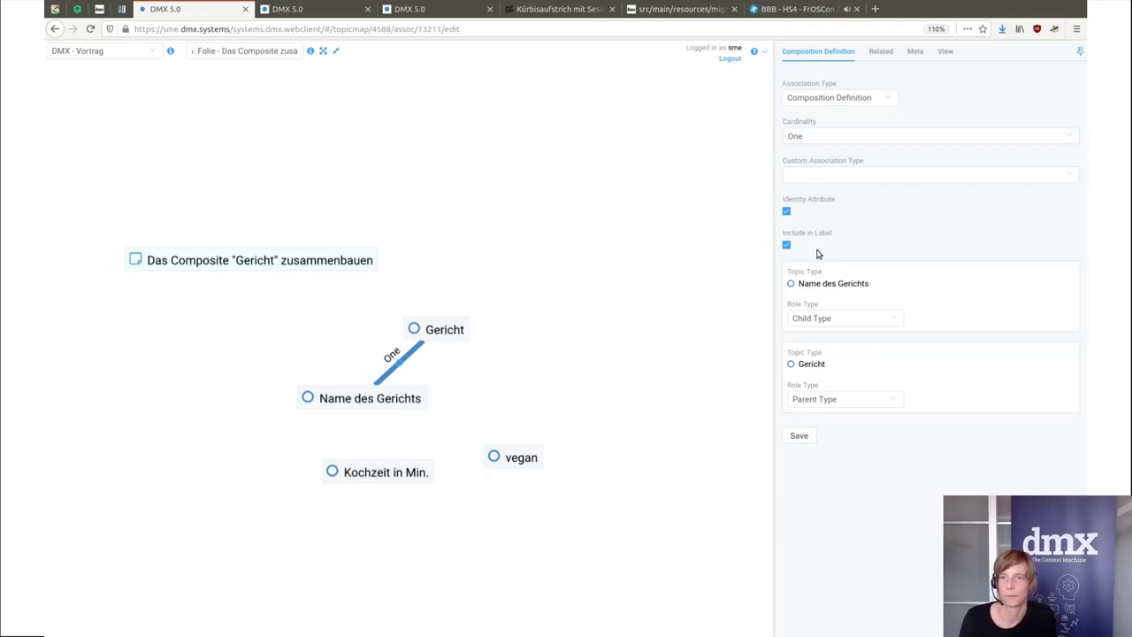
pyautogui.click(800, 436)
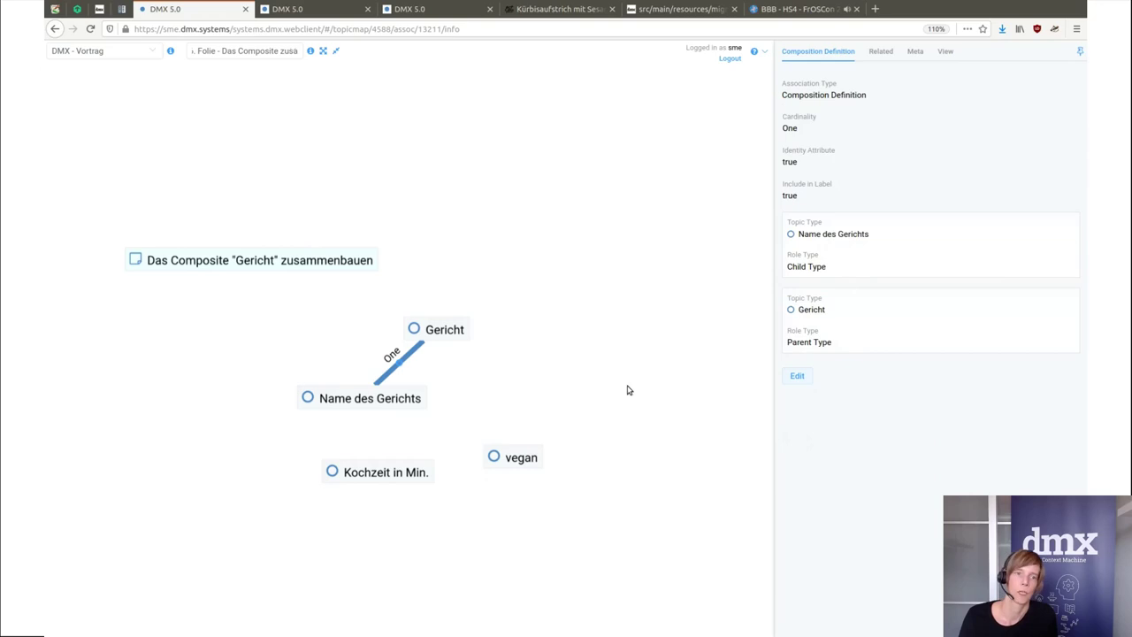
# - Draw associations from Kochzeit in Min. and from vegan to Gericht, making both its child types
pyautogui.moveTo(377, 462)
pyautogui.moveTo(378, 461); pyautogui.dragTo(434, 331)
pyautogui.moveTo(511, 447)
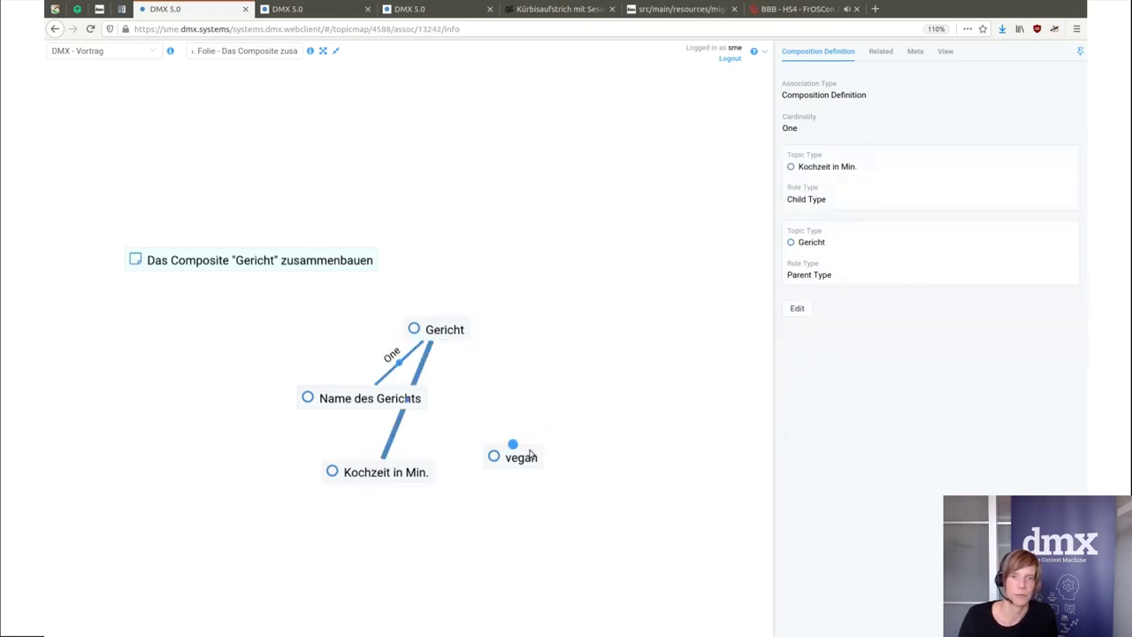
pyautogui.moveTo(513, 445); pyautogui.dragTo(446, 336)
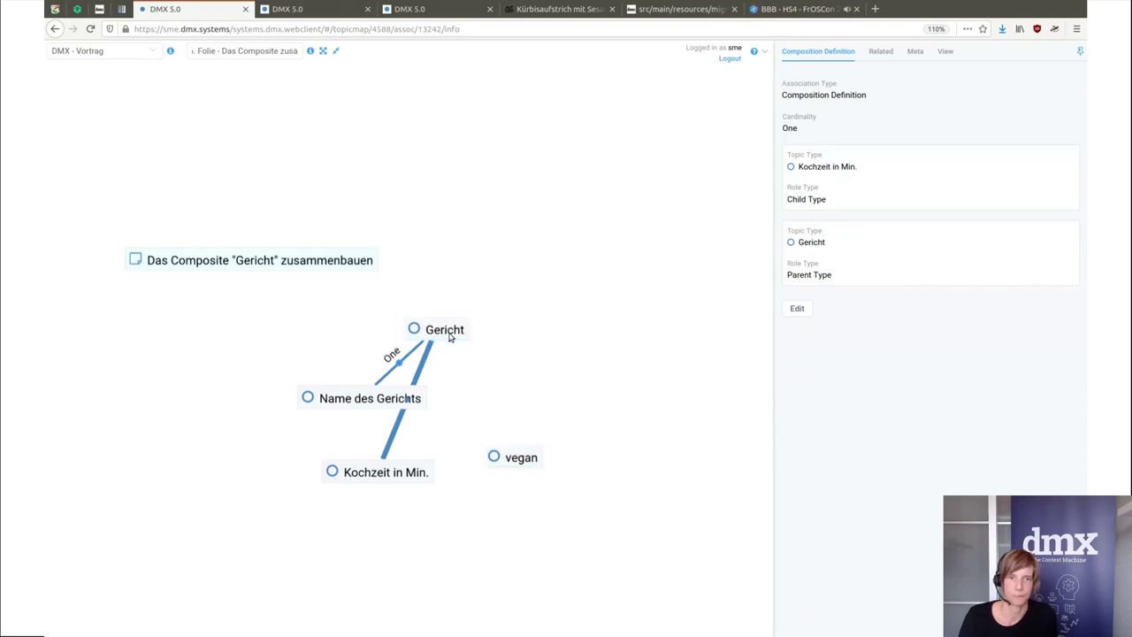
# - Create an Association Type named "Menge der Zutat" above Gericht on the topicmap
pyautogui.moveTo(644, 392); pyautogui.dragTo(542, 369)
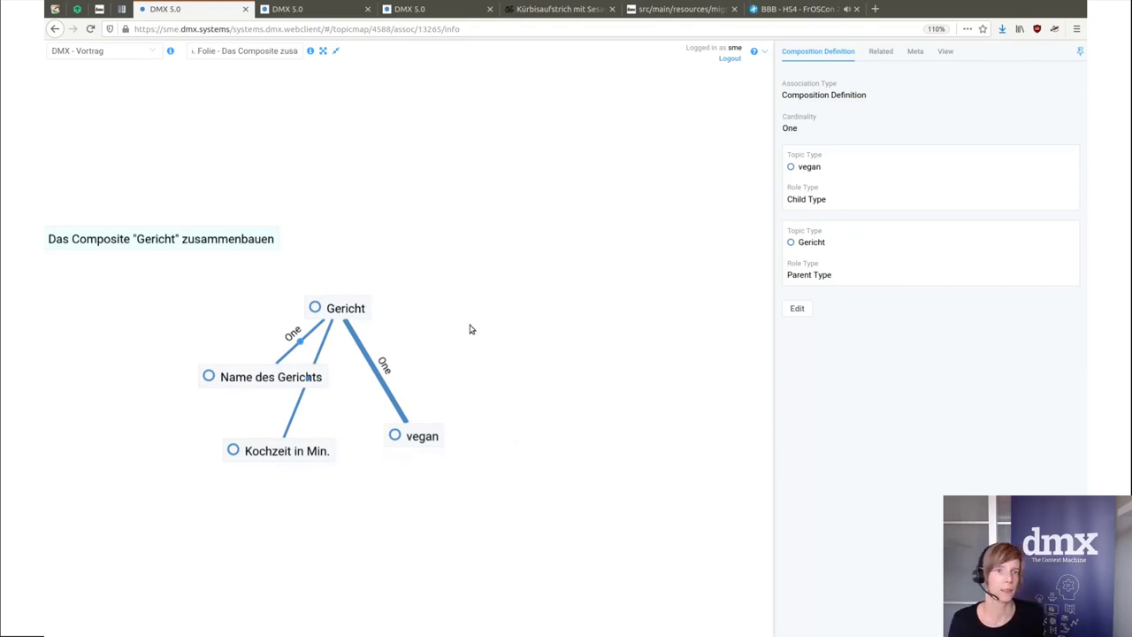
pyautogui.moveTo(472, 335); pyautogui.dragTo(402, 266)
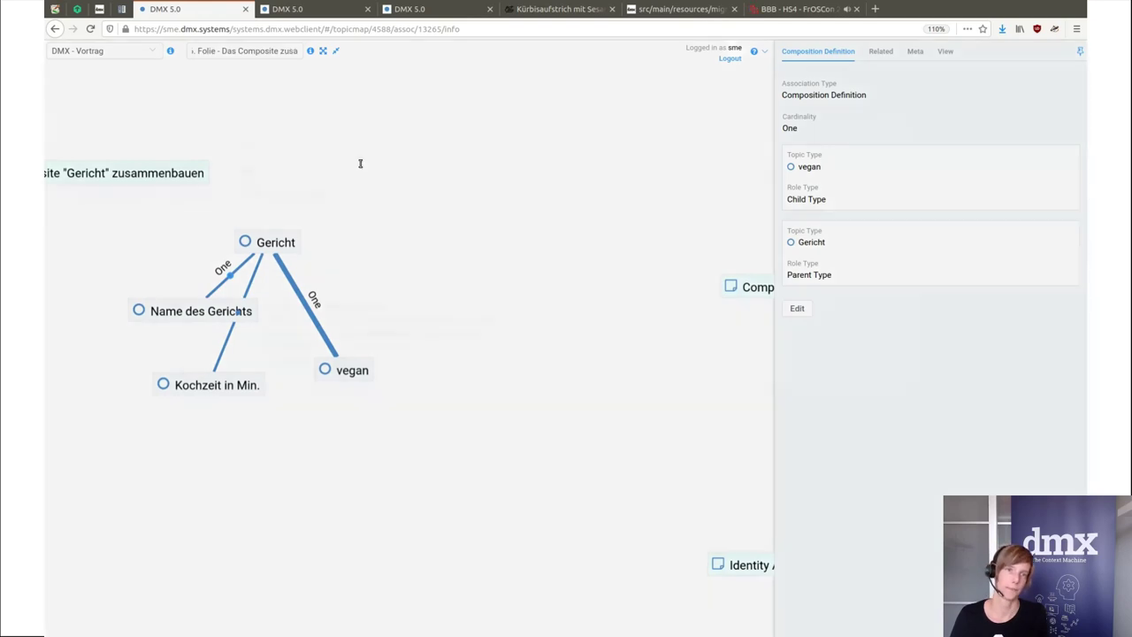
pyautogui.doubleClick(358, 166)
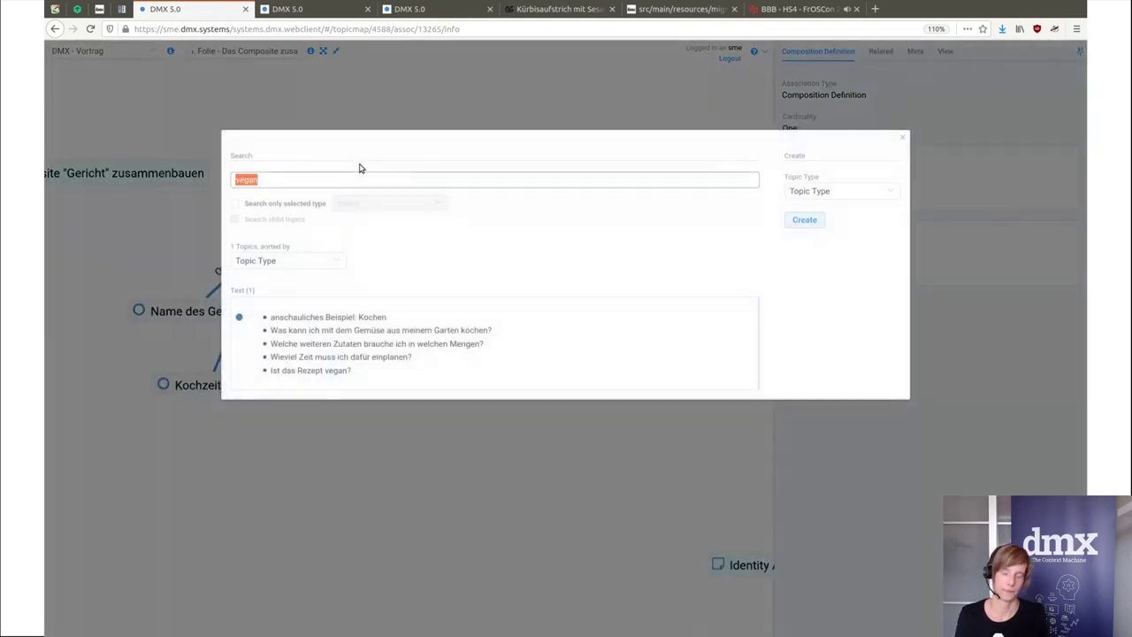
pyautogui.write('Megn')
pyautogui.press('BackSpace')
pyautogui.press('BackSpace')
pyautogui.write('nge der Zutat')
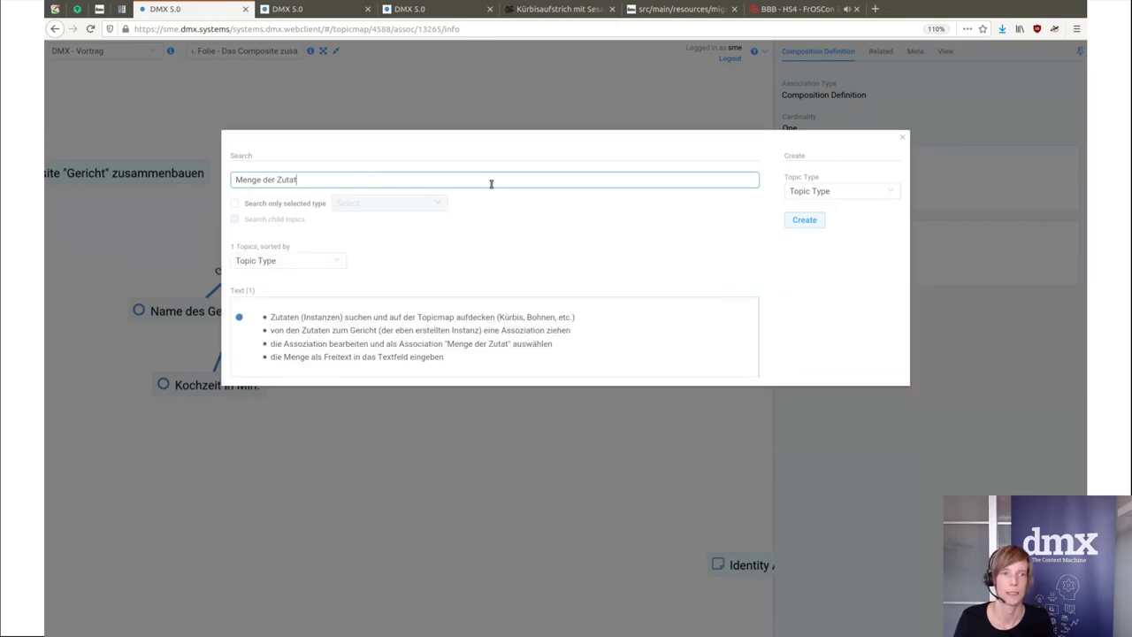
pyautogui.click(820, 192)
pyautogui.scroll(-2, 823, 245)
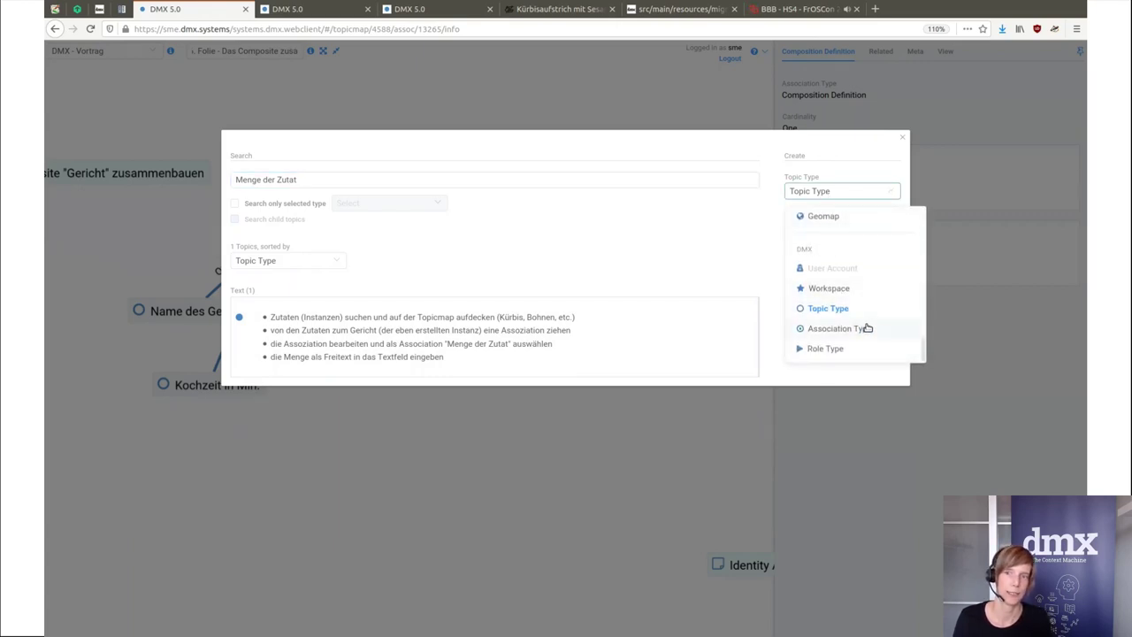
pyautogui.click(877, 329)
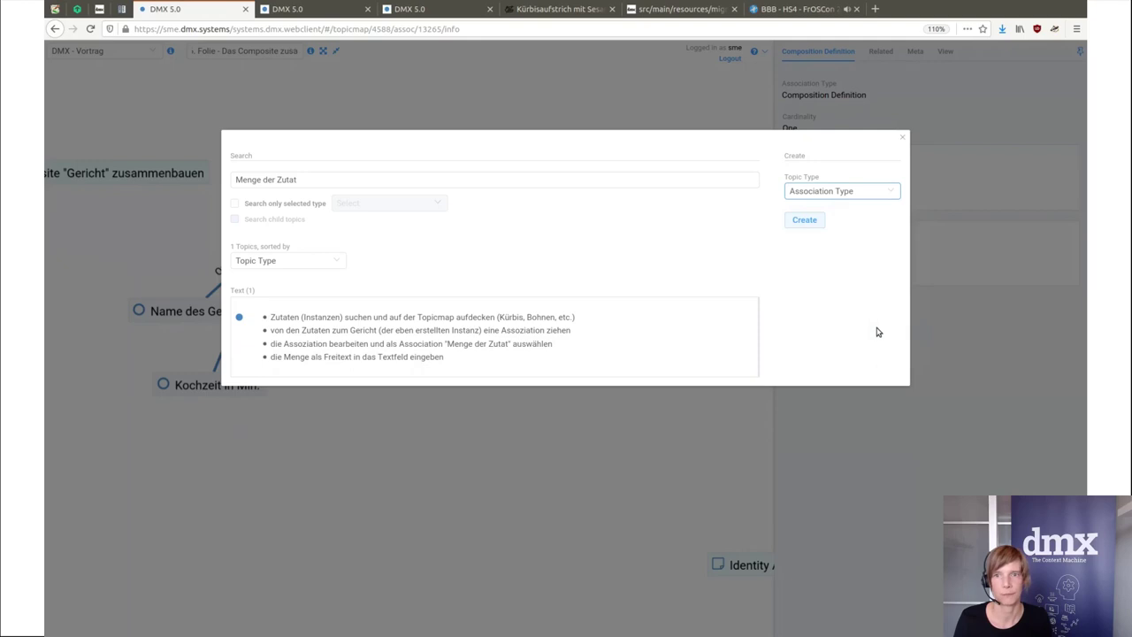
pyautogui.click(804, 220)
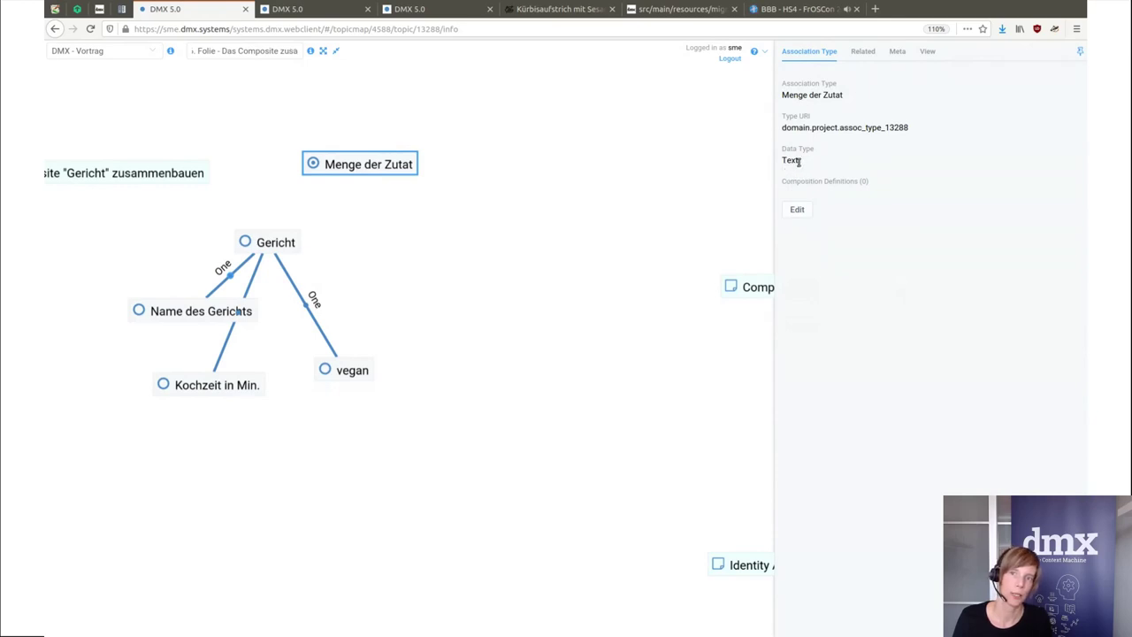
pyautogui.moveTo(778, 160); pyautogui.dragTo(801, 162)
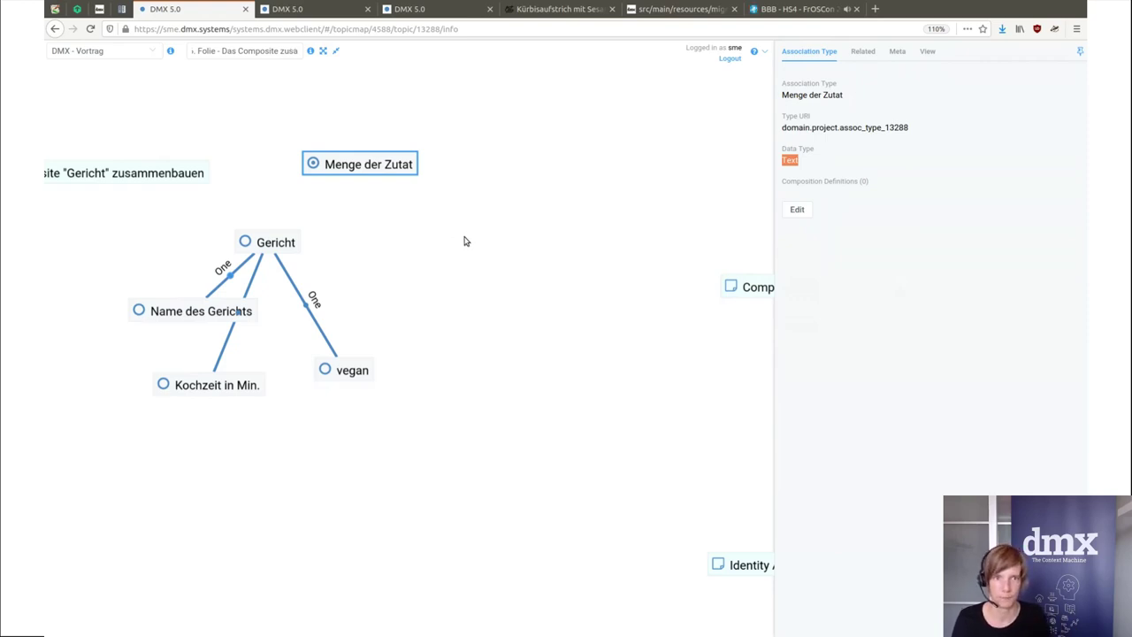
pyautogui.click(442, 221)
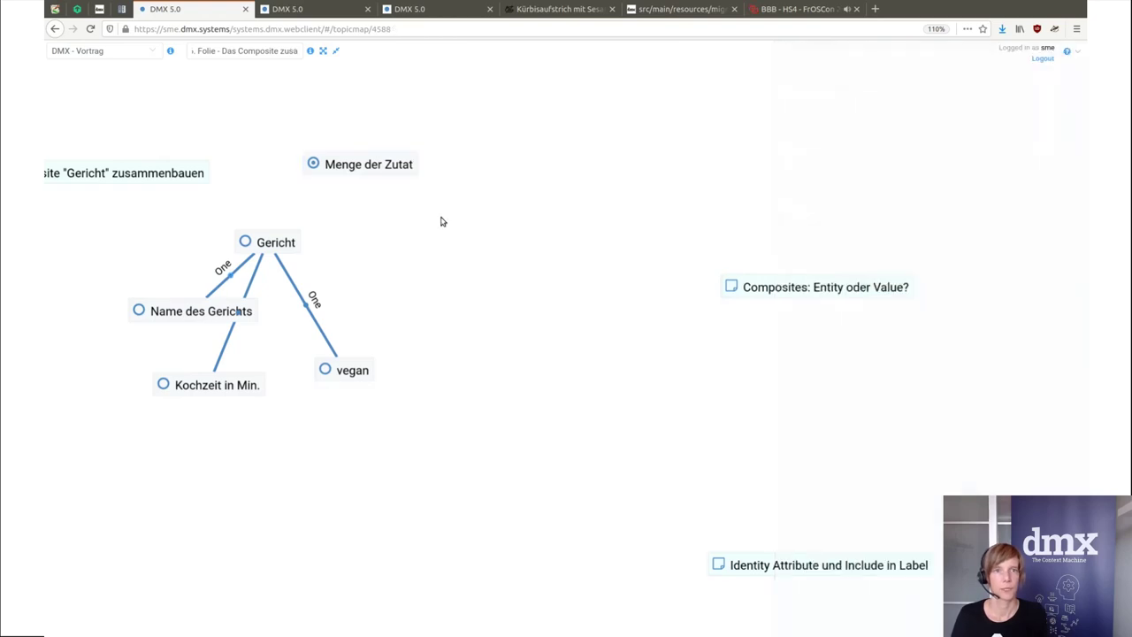
# - Create a second Association Type named Quelle beside Menge der Zutat
pyautogui.click(472, 178)
pyautogui.write('Quelle')
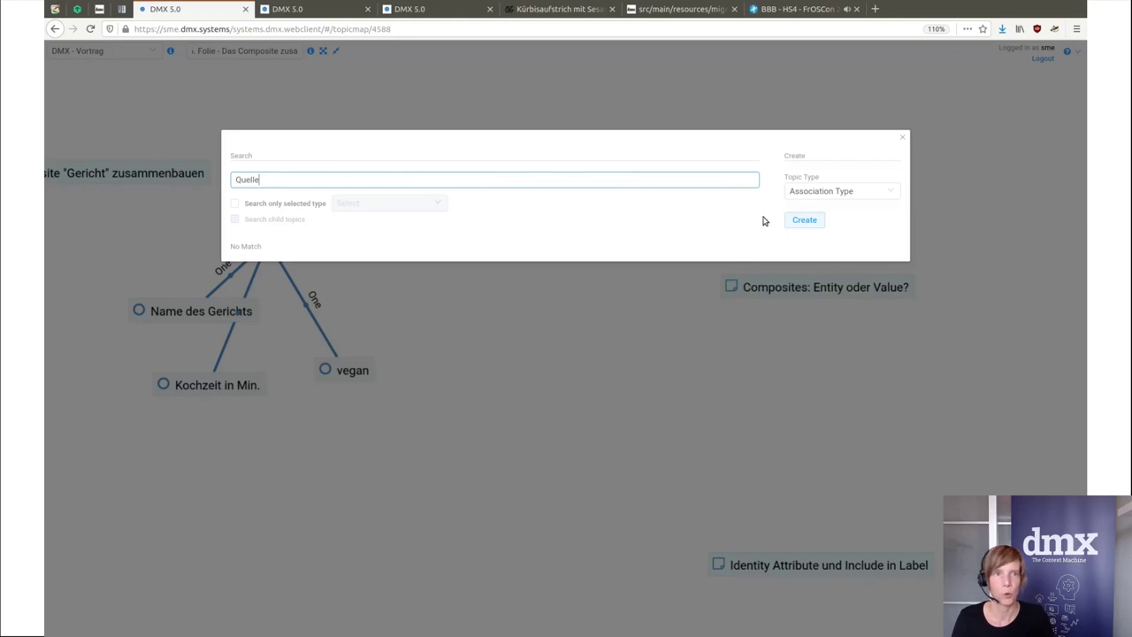
pyautogui.click(801, 221)
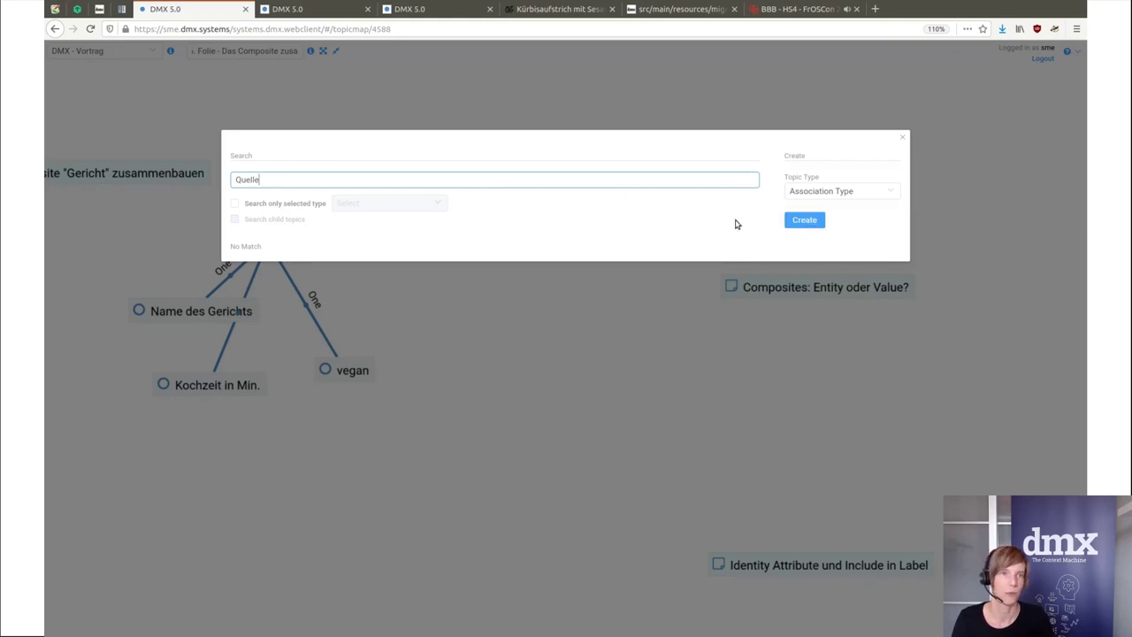
pyautogui.click(798, 221)
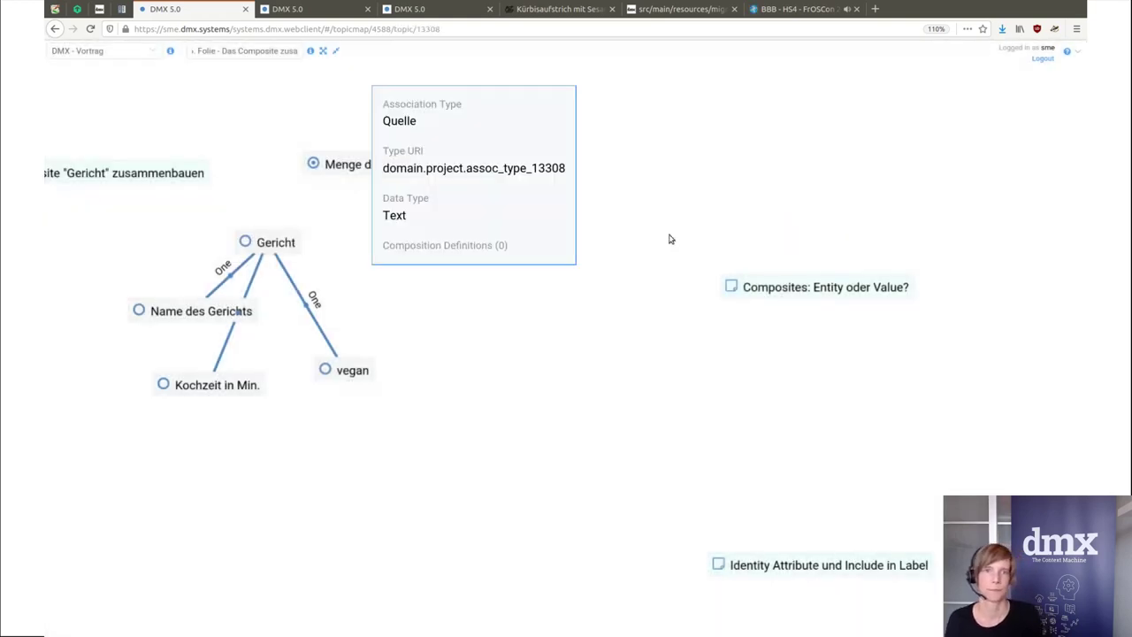
# - Deselect Quelle and space the association types Menge der Zutat and Quelle apart above the Gericht type tree
pyautogui.click(695, 223)
pyautogui.moveTo(592, 174); pyautogui.dragTo(601, 172)
pyautogui.moveTo(407, 165); pyautogui.dragTo(500, 174)
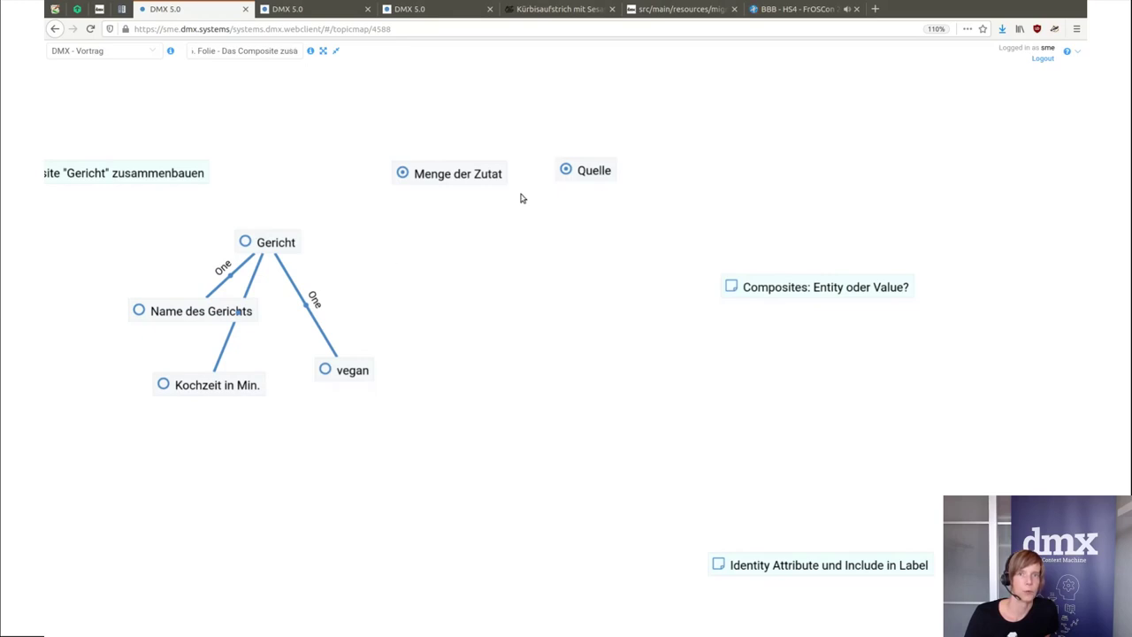
# - Create a topic named Kürbisaufstrich of type Gericht and place it in the free area beyond vegan
pyautogui.moveTo(283, 237)
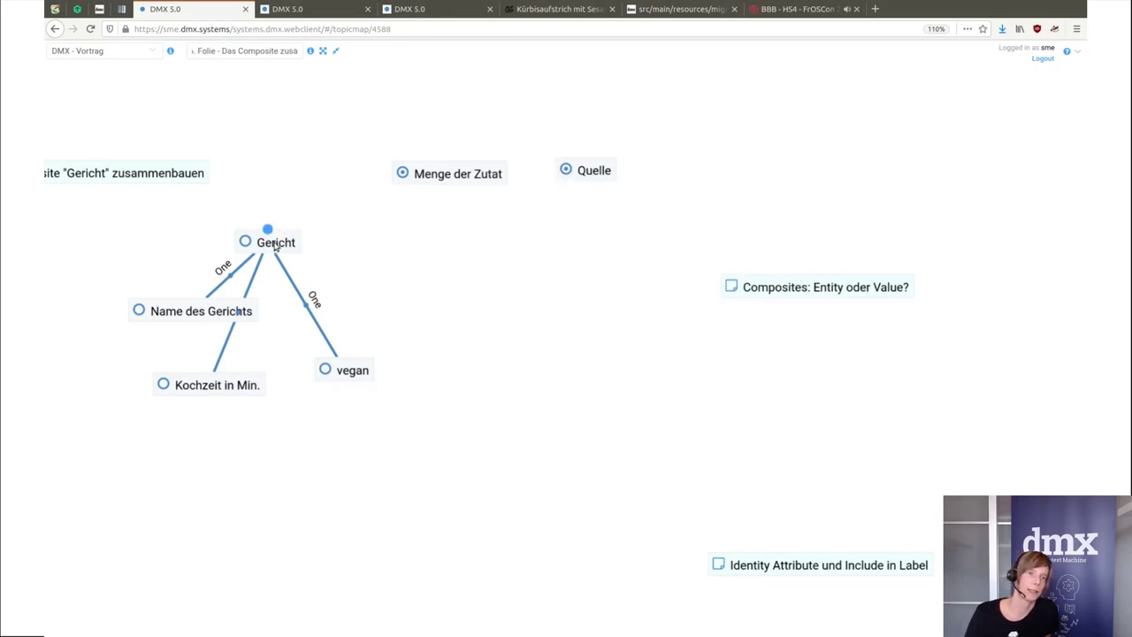
pyautogui.click(369, 243)
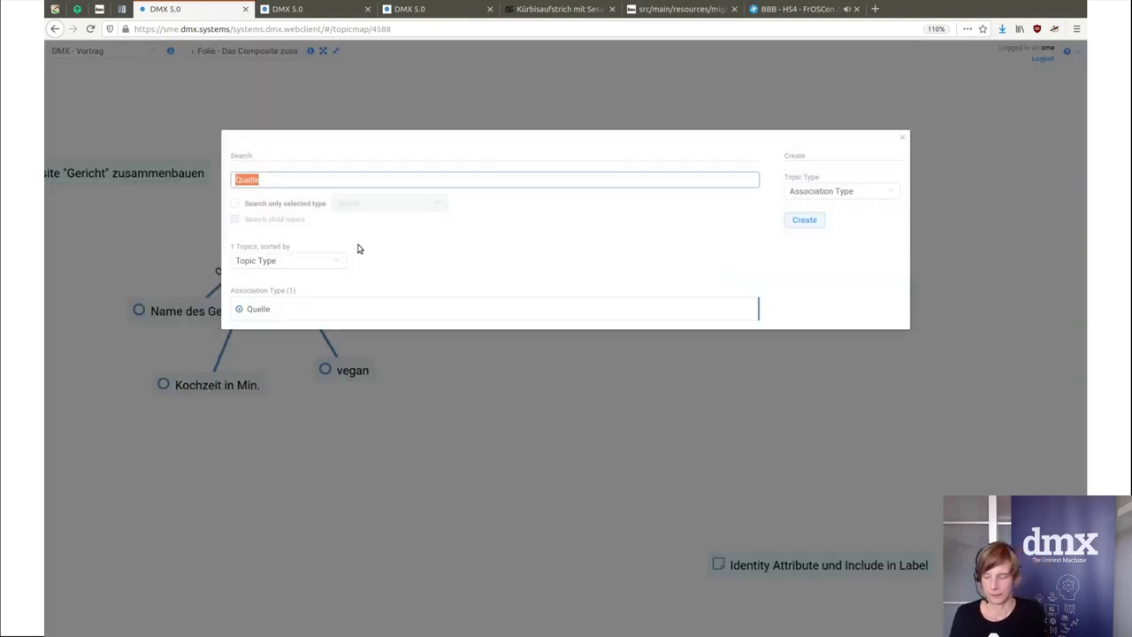
pyautogui.write('Kürbis')
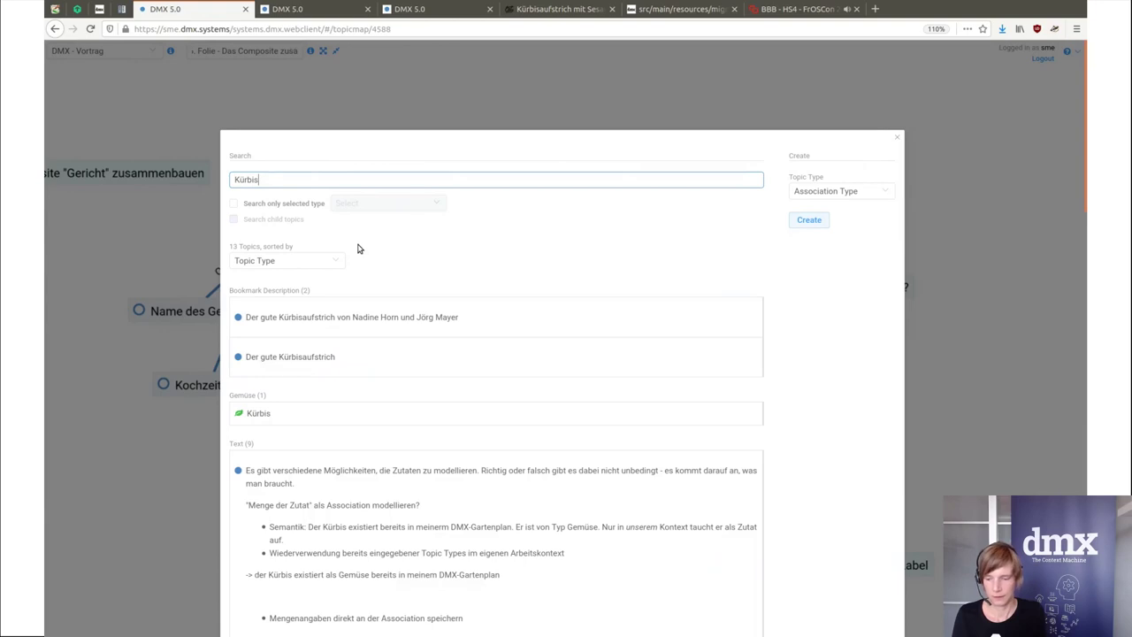
pyautogui.write('aufstrich')
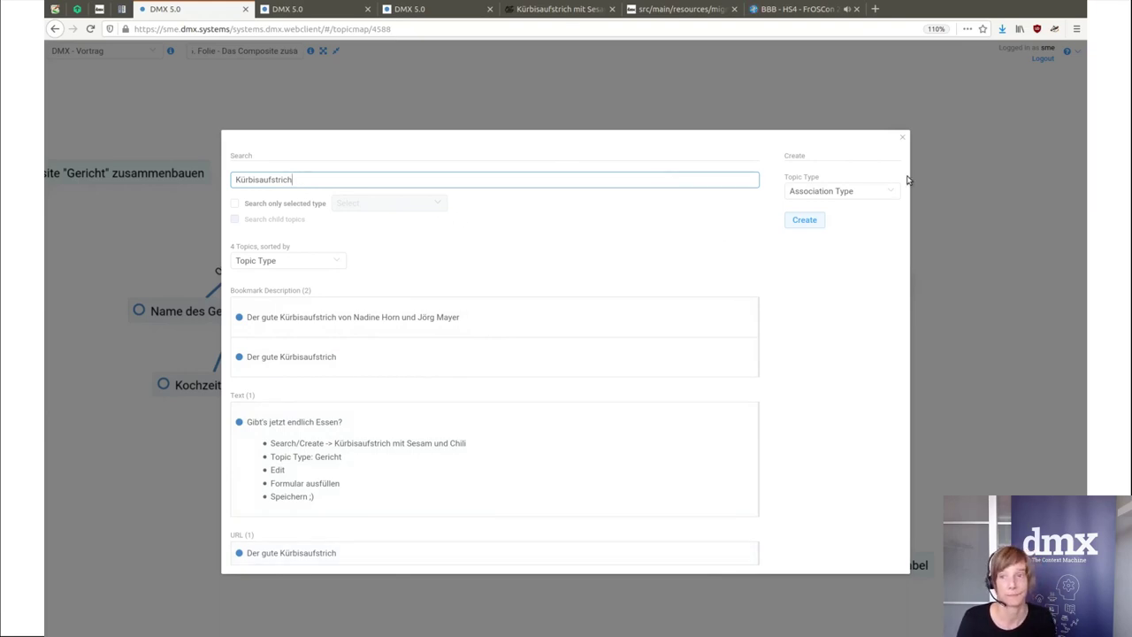
pyautogui.click(878, 190)
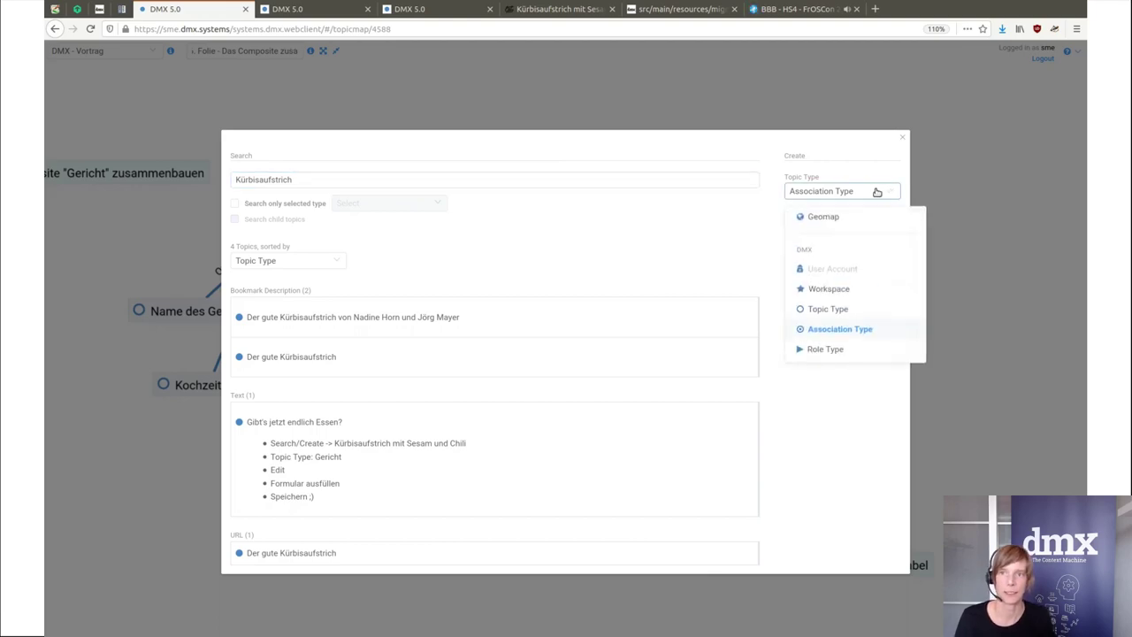
pyautogui.scroll(-5, 871, 265)
pyautogui.scroll(6, 872, 267)
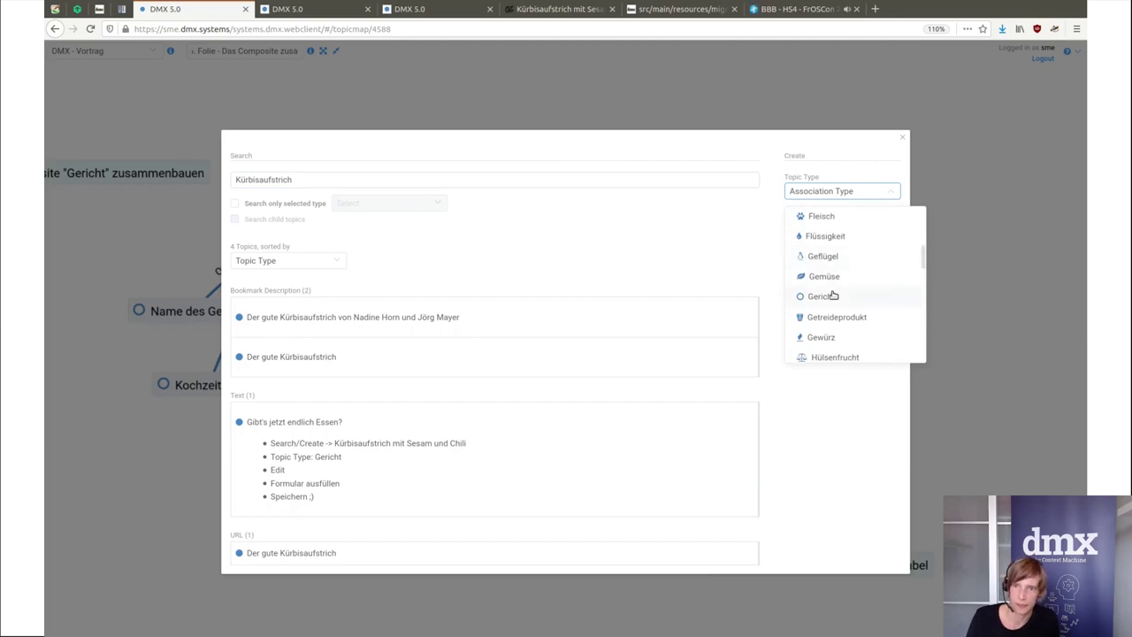
pyautogui.click(832, 295)
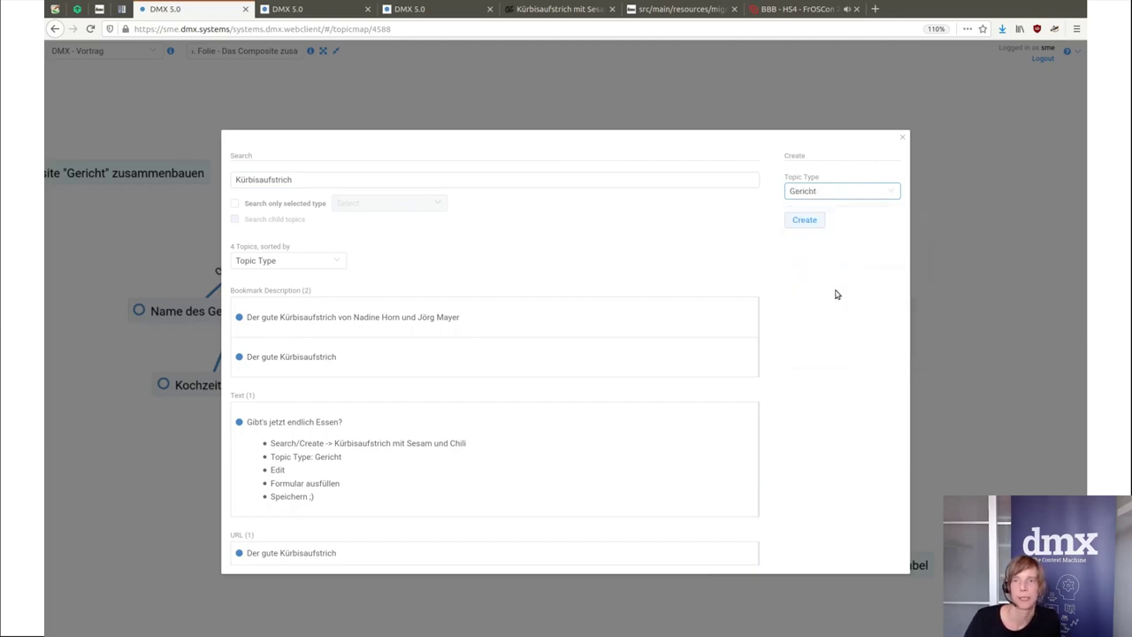
pyautogui.click(812, 228)
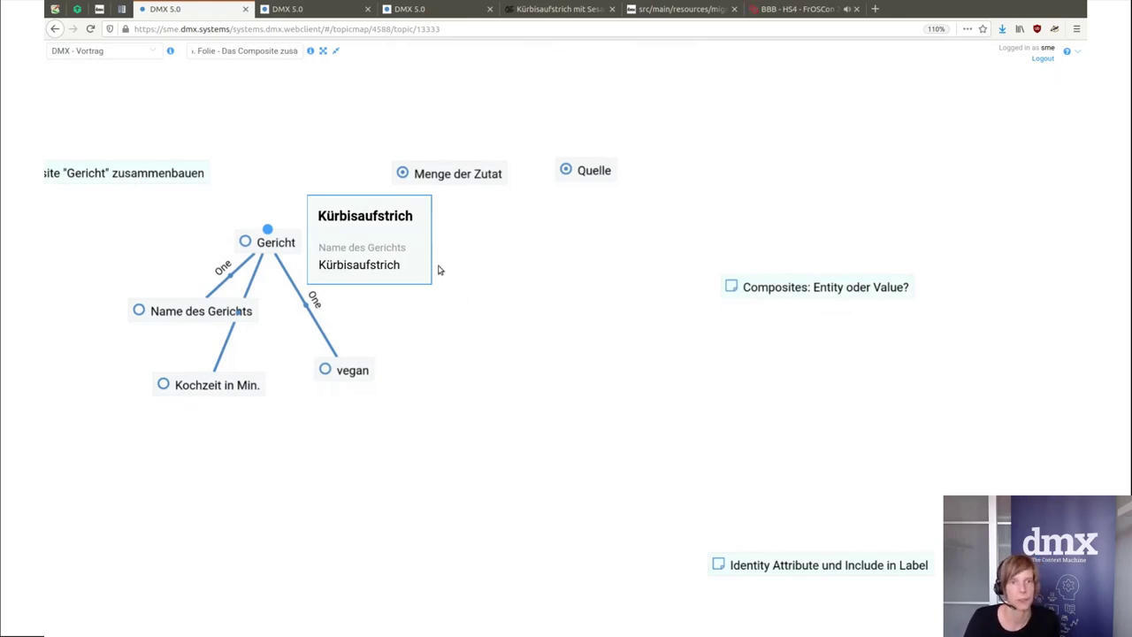
pyautogui.moveTo(390, 254); pyautogui.dragTo(528, 355)
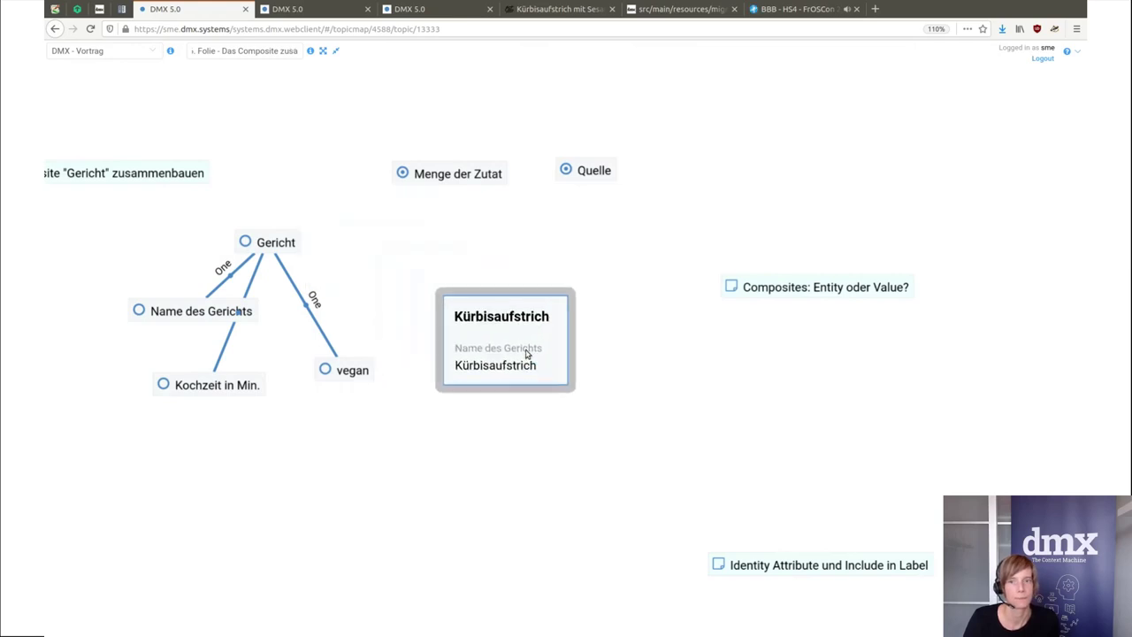
# - Hide the notes "Composites: Entity oder Value?" and "Identity Attribute und Include in Label", and move Kürbisaufstrich farther from the type tree
pyautogui.rightClick(772, 288)
pyautogui.click(751, 267)
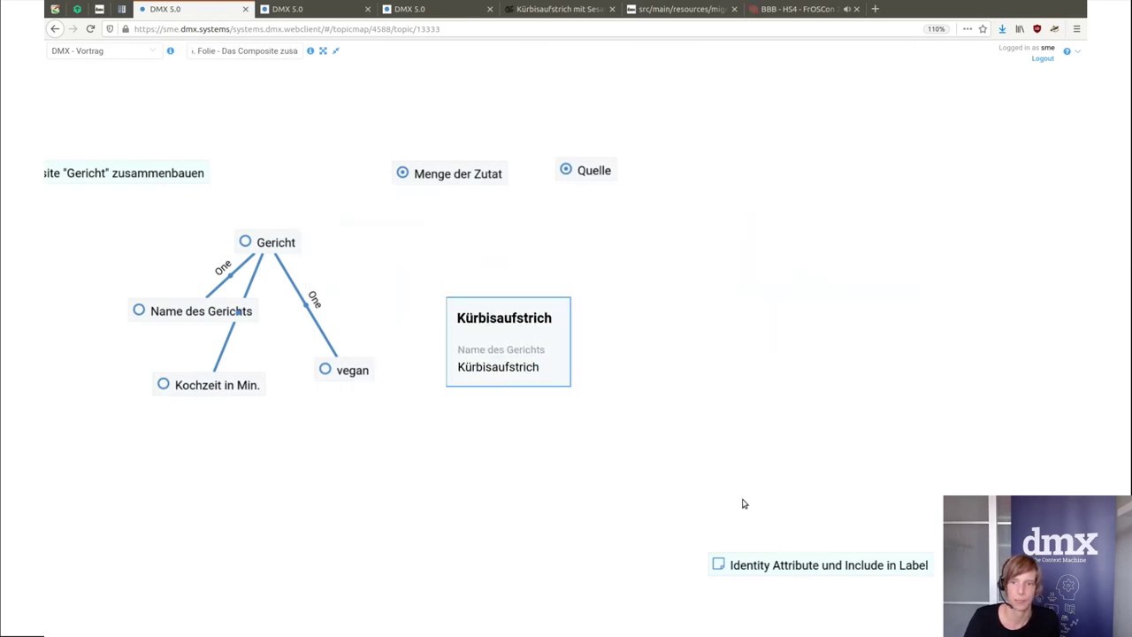
pyautogui.rightClick(762, 551)
pyautogui.click(748, 533)
pyautogui.moveTo(758, 498); pyautogui.dragTo(601, 436)
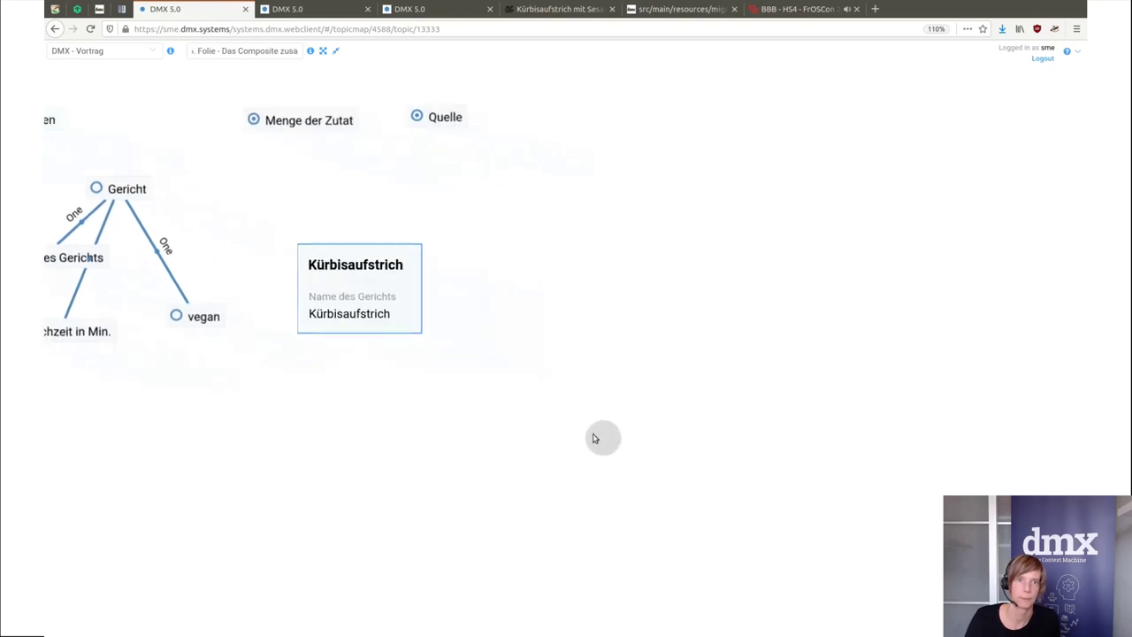
pyautogui.moveTo(382, 292); pyautogui.dragTo(506, 304)
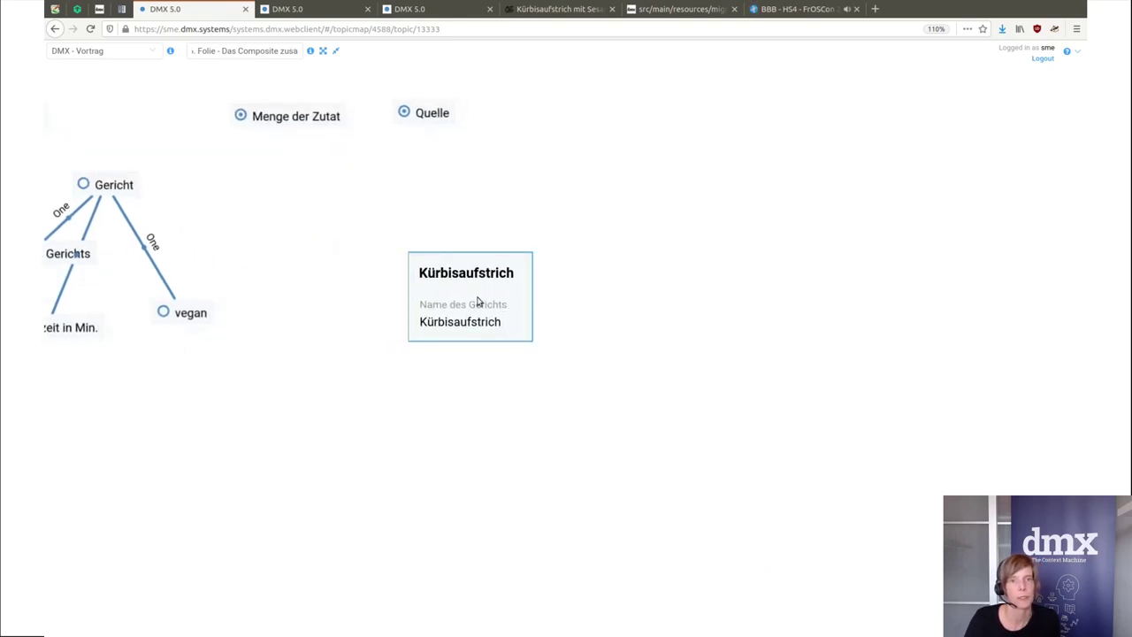
# - Edit the Kürbisaufstrich topic: set Kochzeit in Min. to 25, enable vegan, and save it
pyautogui.rightClick(477, 302)
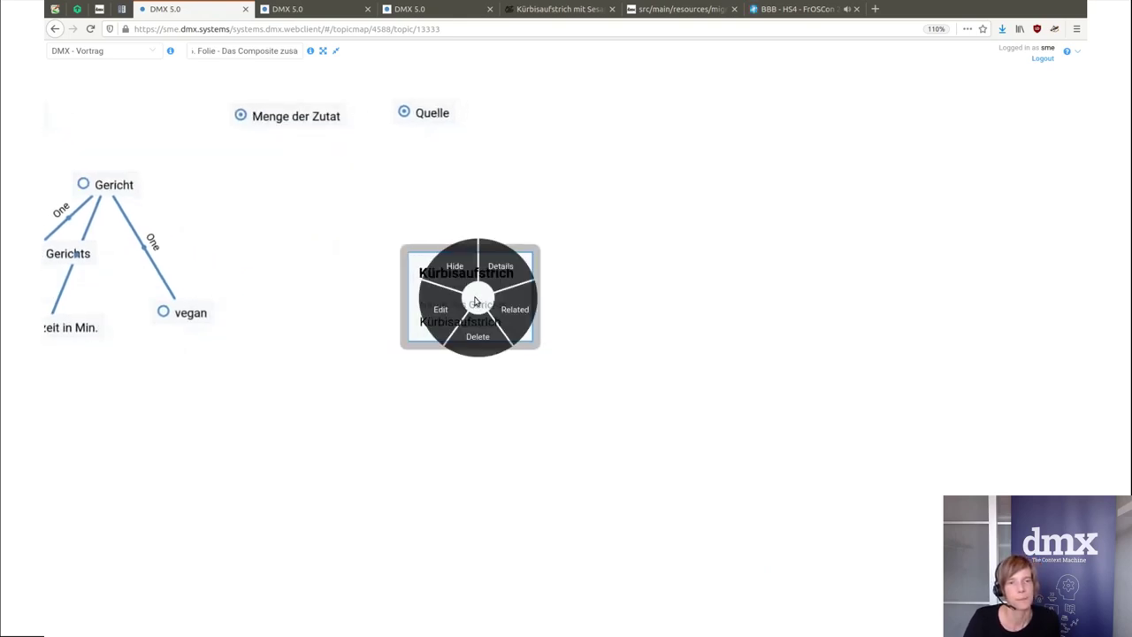
pyautogui.click(444, 305)
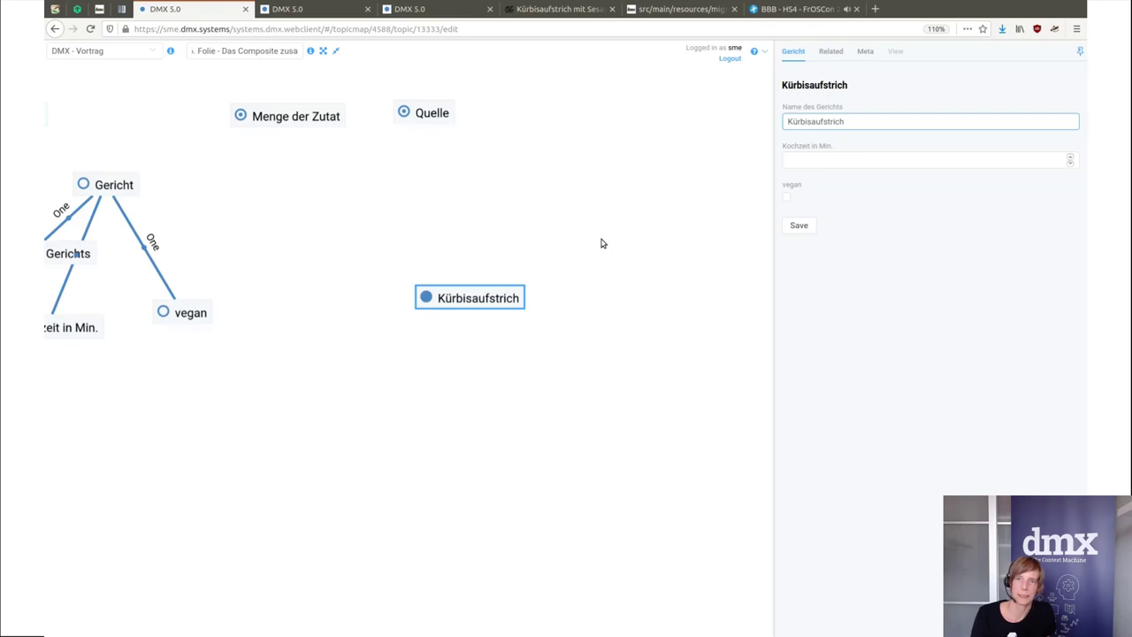
pyautogui.click(800, 157)
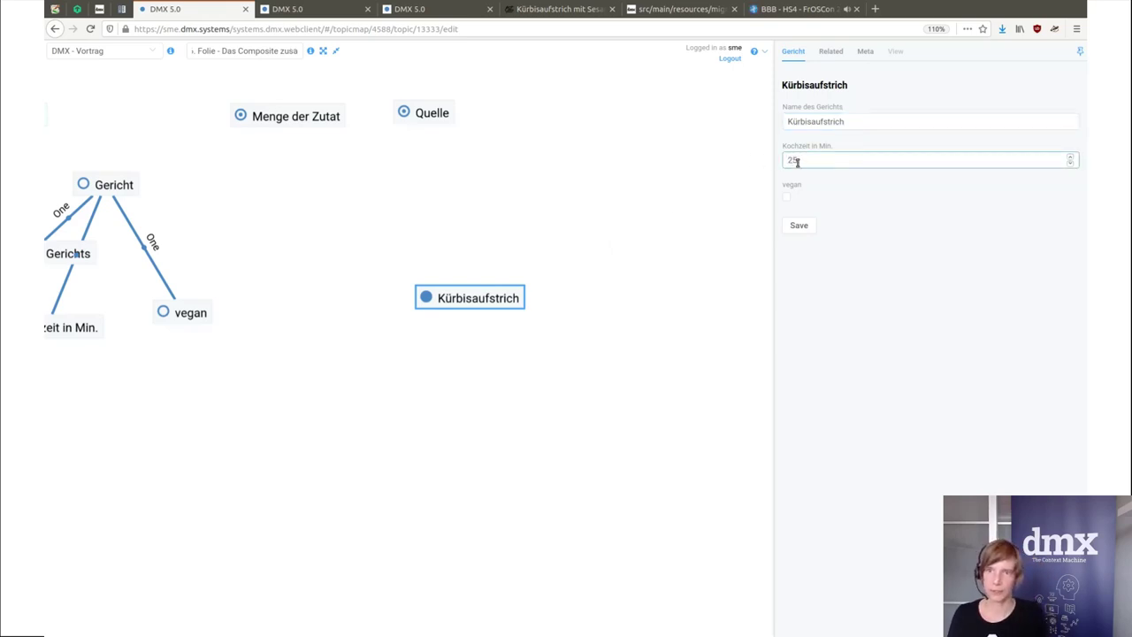
pyautogui.click(788, 196)
pyautogui.click(796, 225)
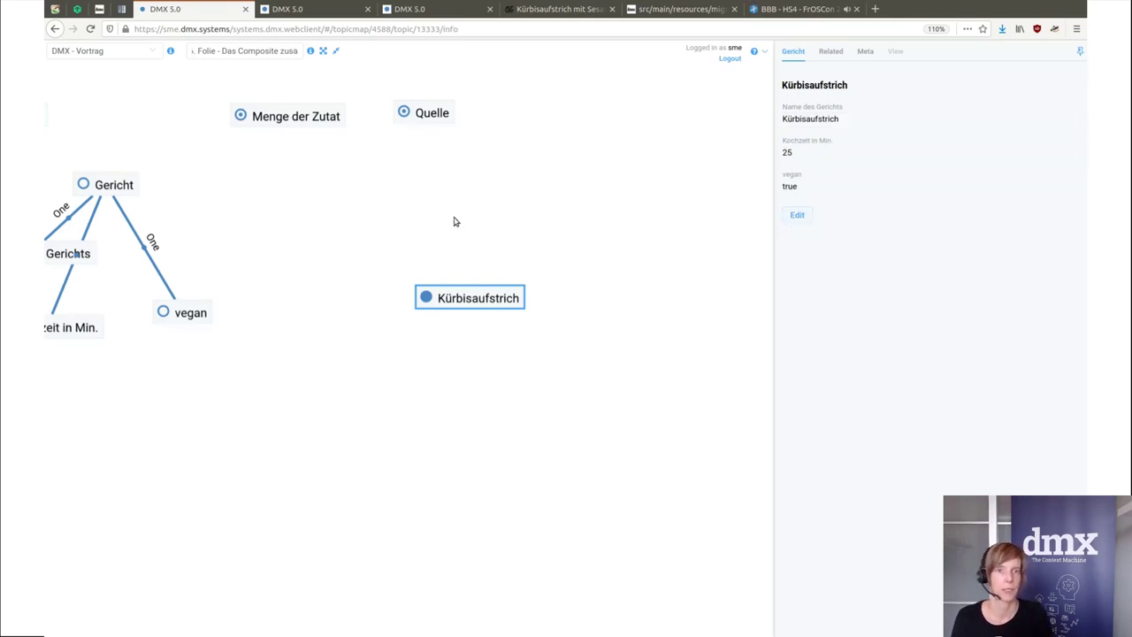
# - Reveal the existing topic type URL beside Gericht and draw an association from it to Gericht, making it a child type
pyautogui.moveTo(309, 224); pyautogui.dragTo(437, 238)
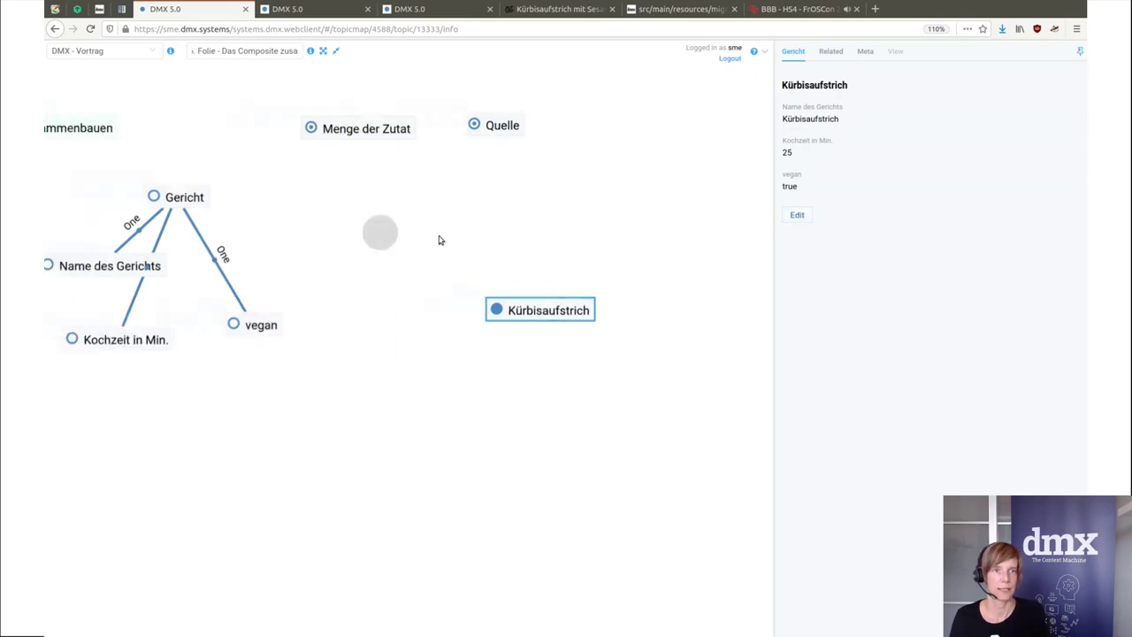
pyautogui.doubleClick(361, 226)
pyautogui.write('Url')
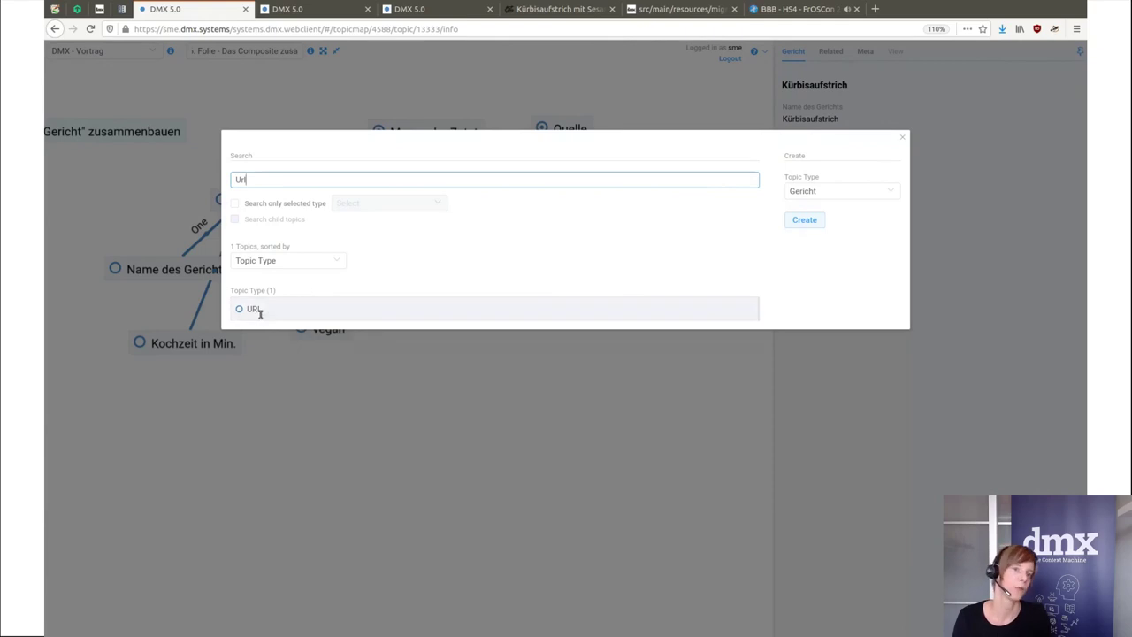
pyautogui.click(254, 307)
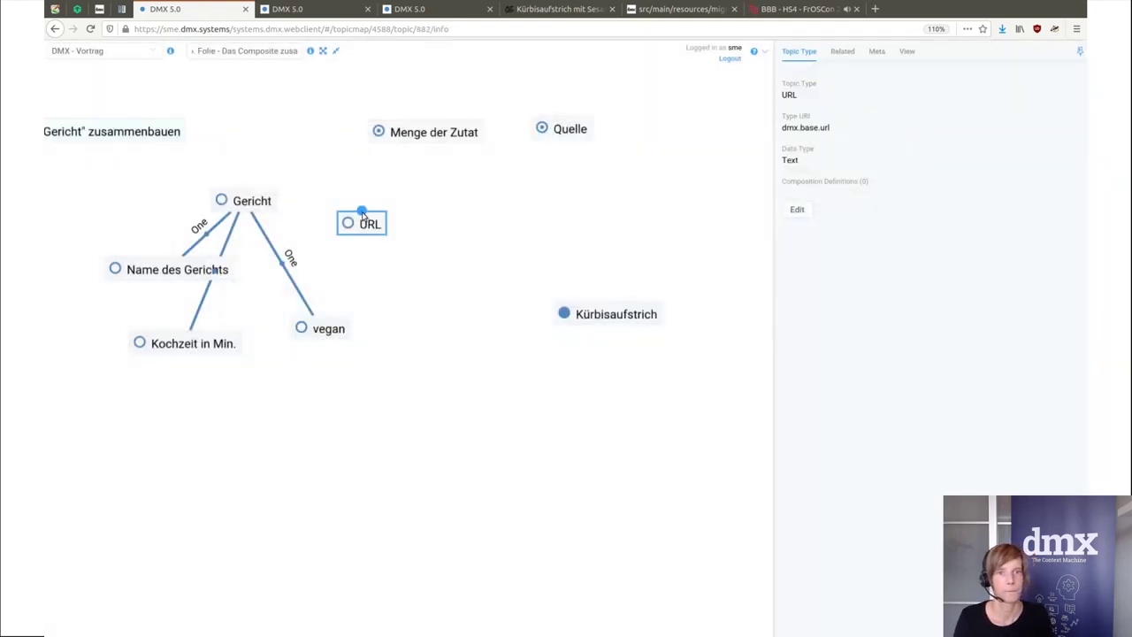
pyautogui.moveTo(362, 212); pyautogui.dragTo(252, 204)
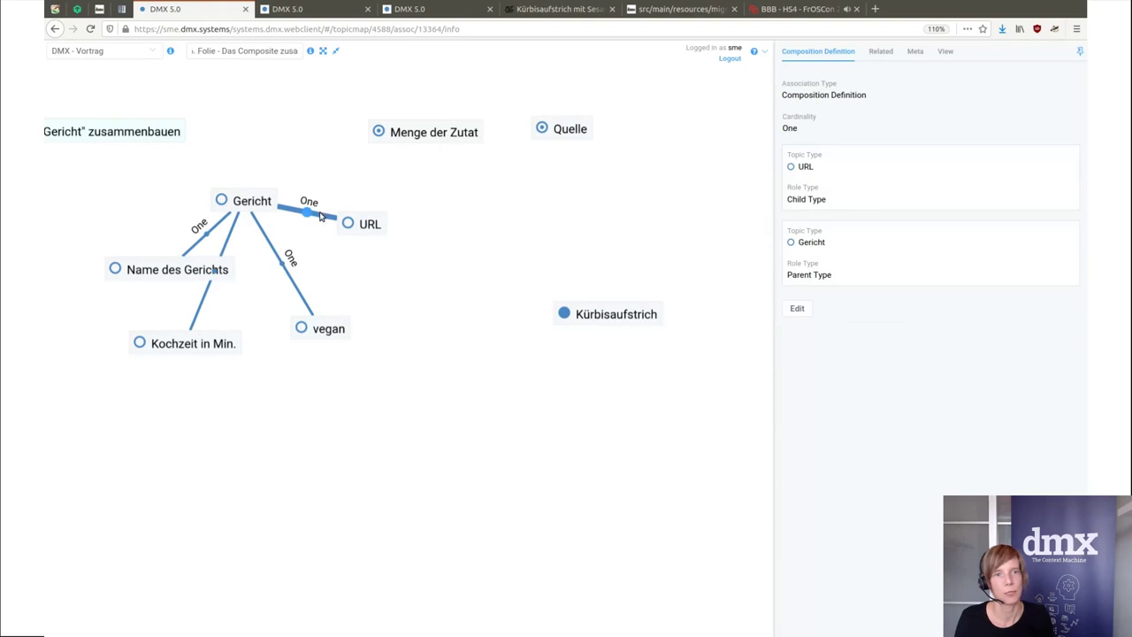
# - Edit the composition definition between URL and Gericht and set its Custom Association Type to Quelle
pyautogui.click(321, 216)
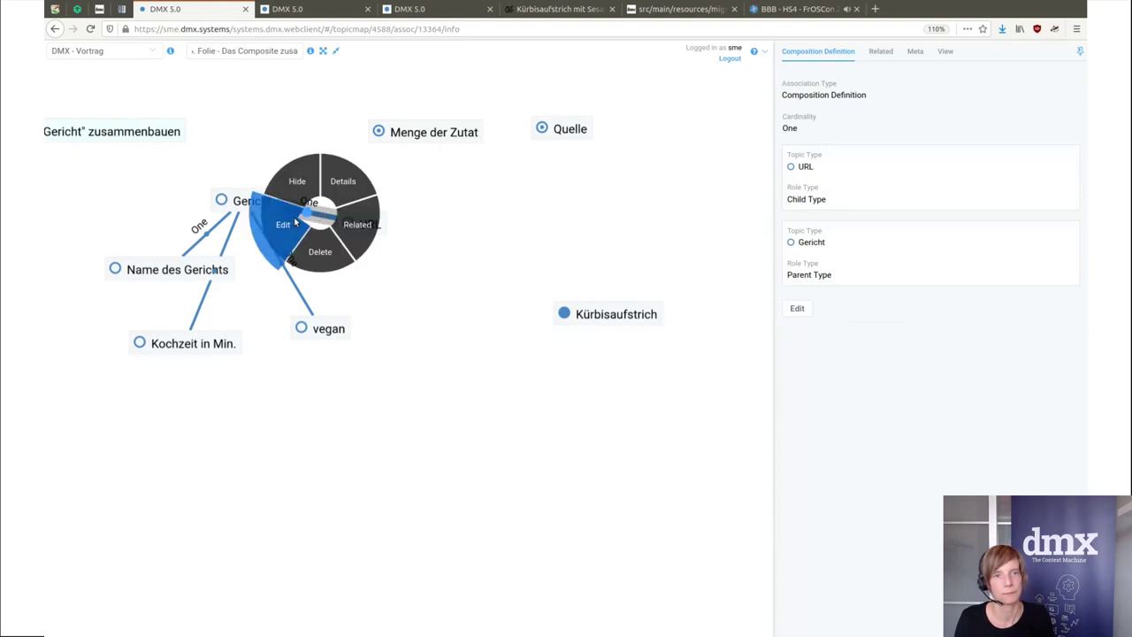
pyautogui.click(283, 224)
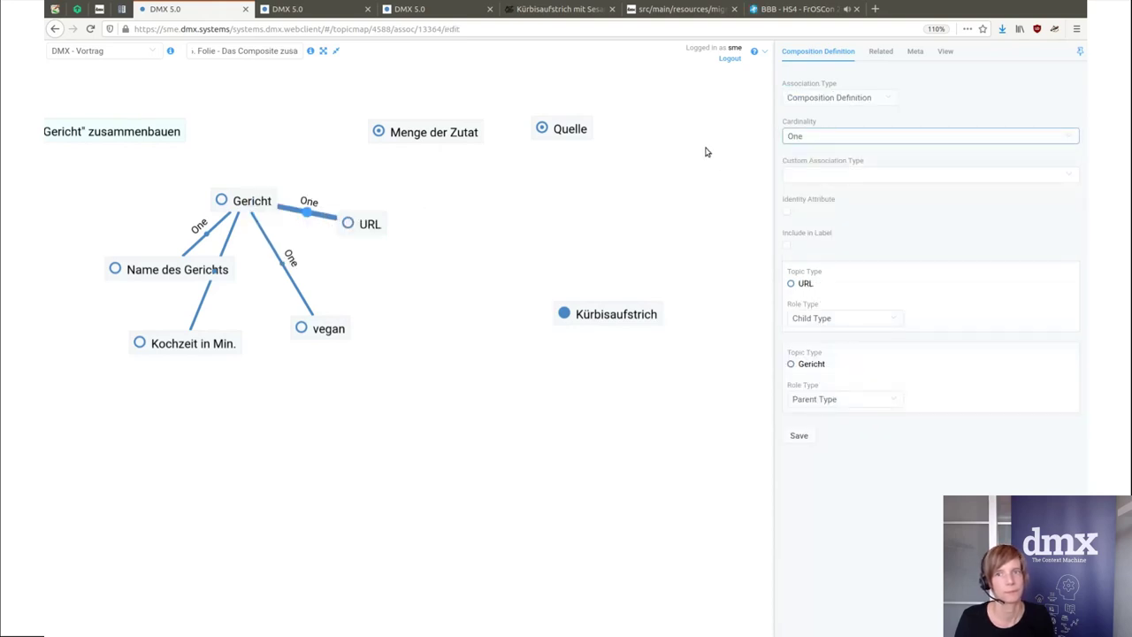
pyautogui.click(794, 175)
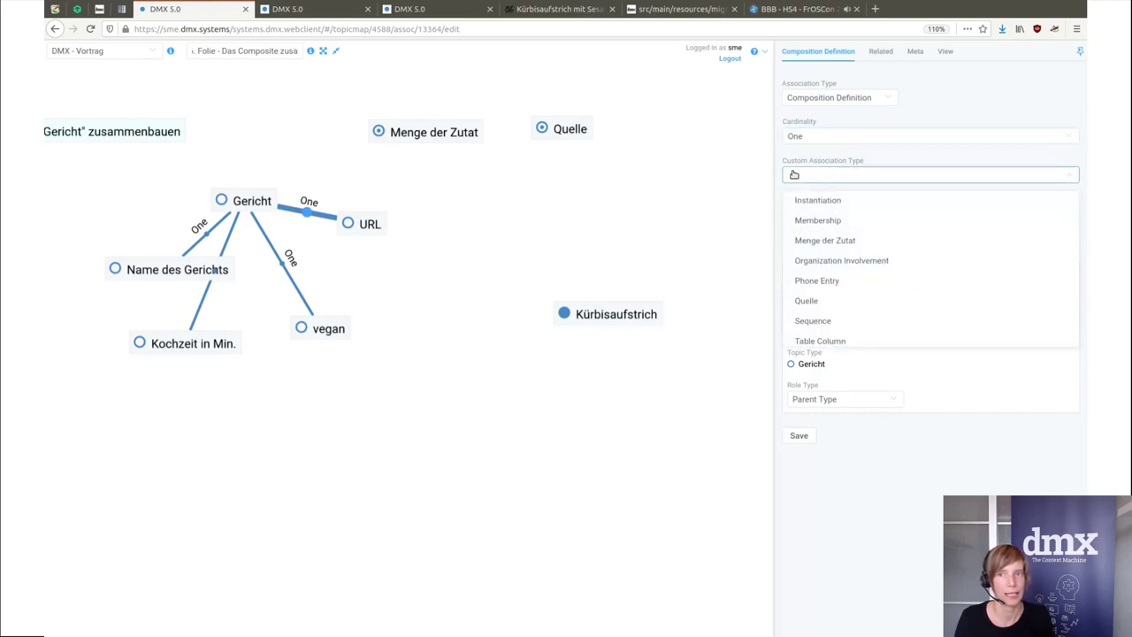
pyautogui.click(810, 301)
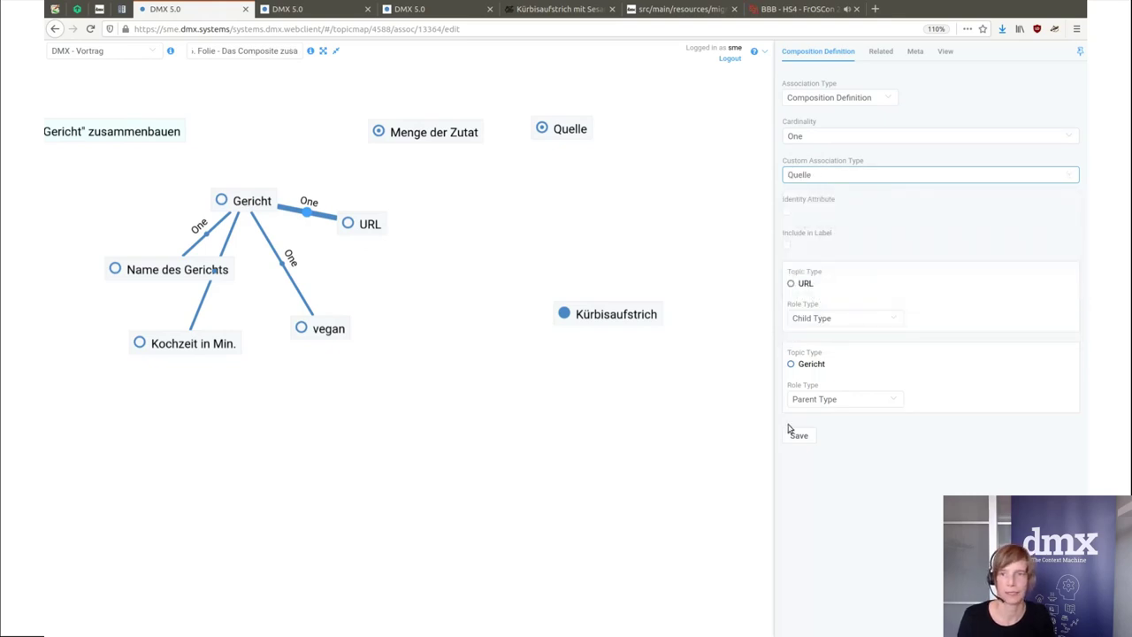